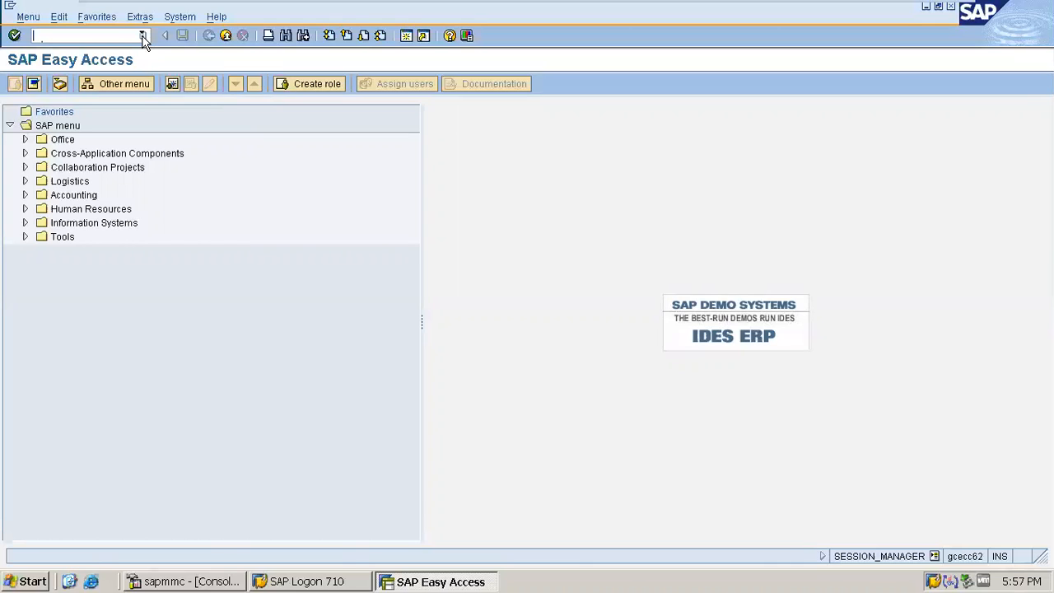
Open the house bank maintenance transaction /nfi12 for company code ABC
click(142, 36)
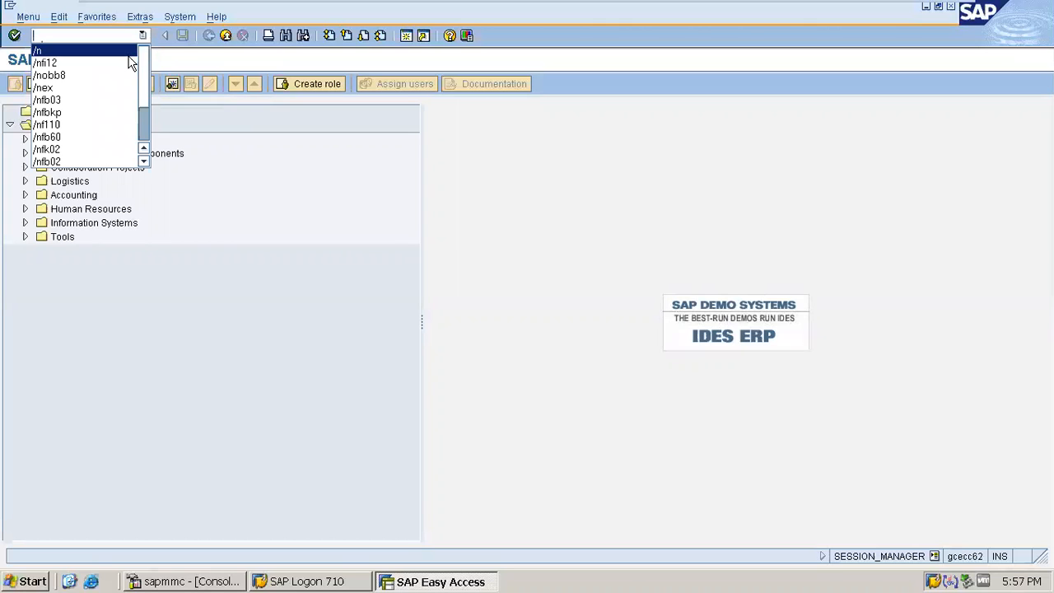
click(82, 63)
key(Return)
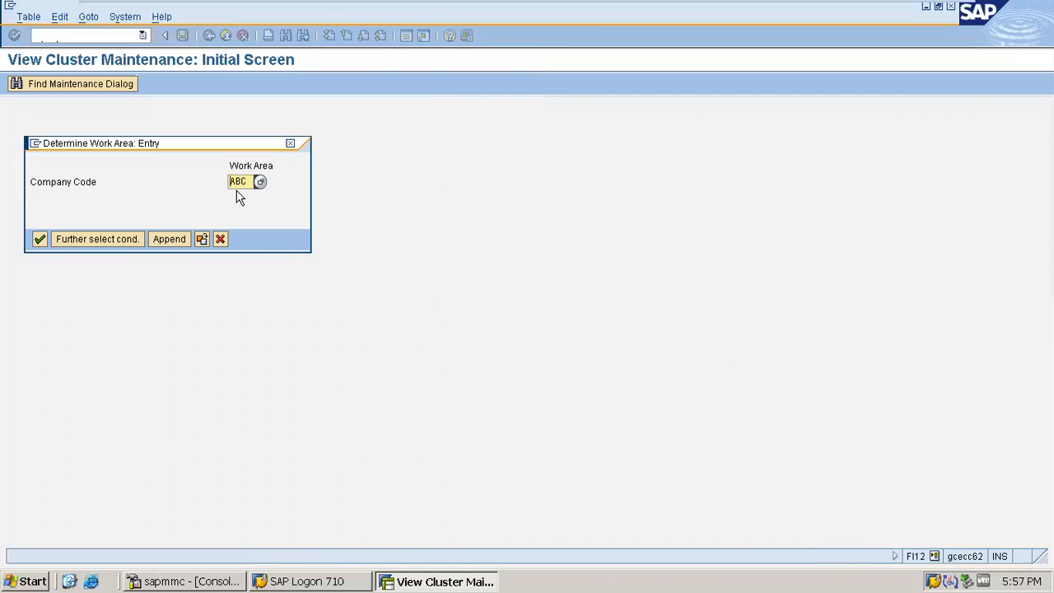
key(Return)
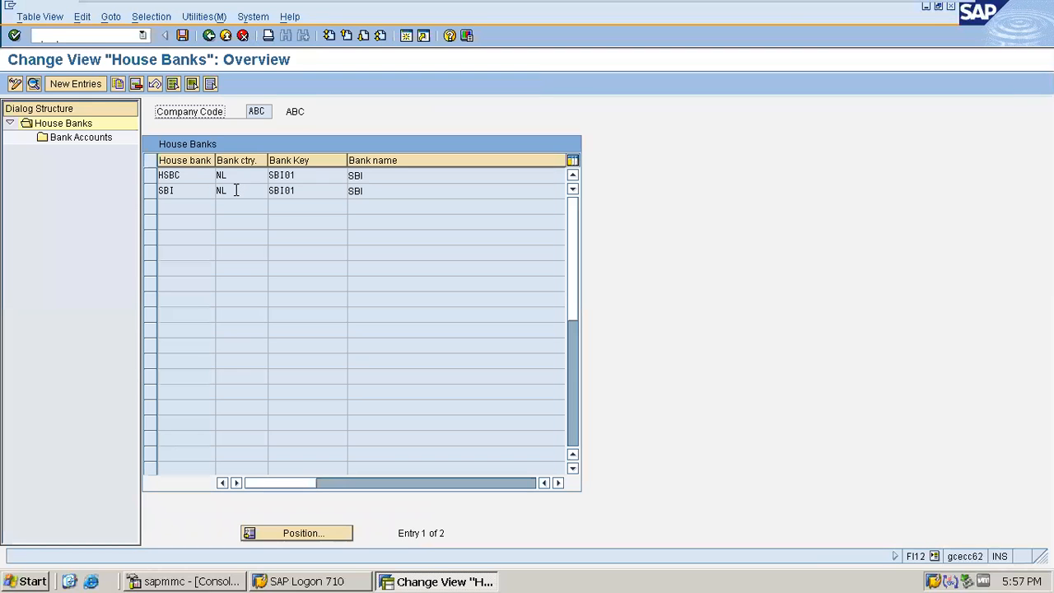
Start a new house bank entry named City and set its bank country to NL
click(191, 177)
click(188, 193)
click(87, 85)
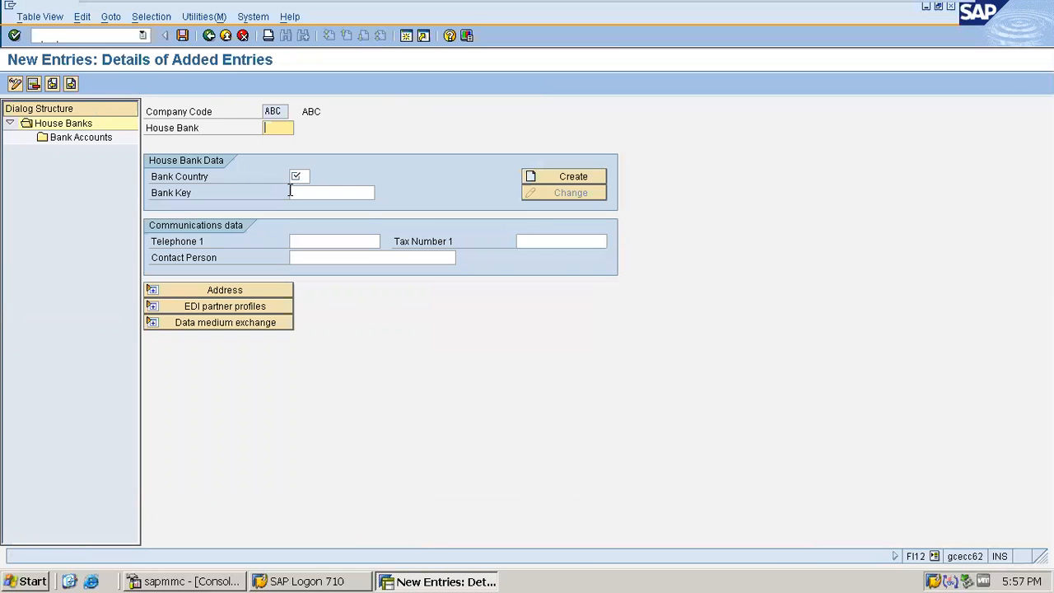
text(C)
click(284, 148)
click(298, 176)
click(313, 194)
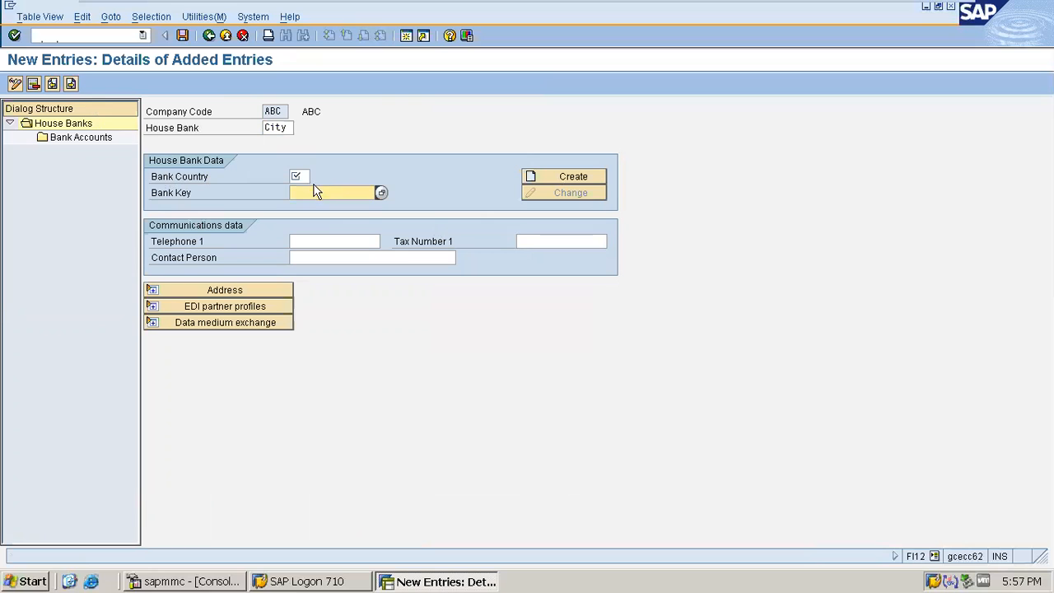
click(298, 176)
click(307, 192)
click(301, 178)
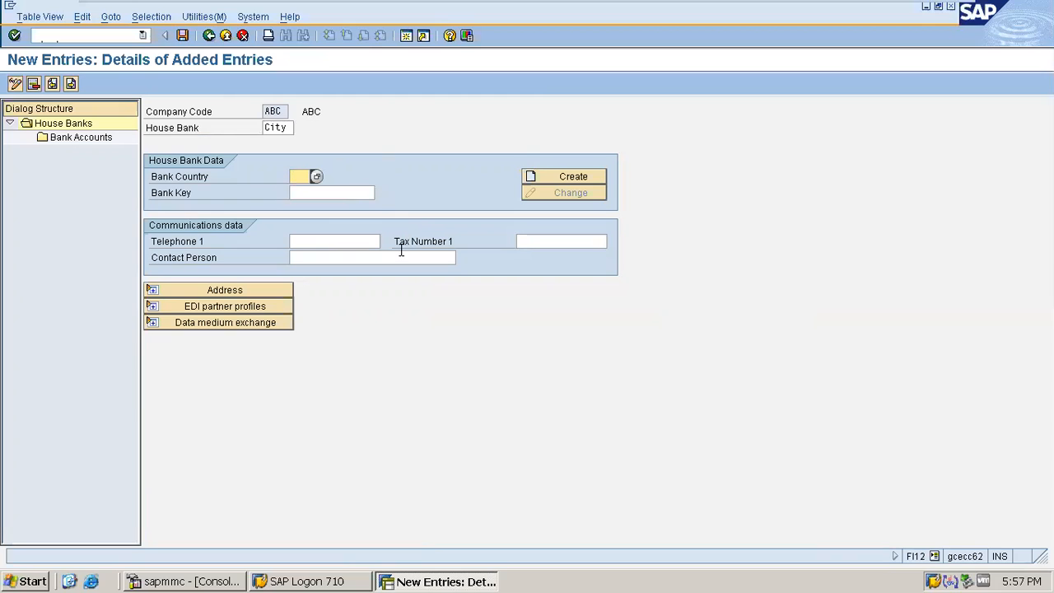
text(NL)
Try to create the bank data with bank key 123456789
click(322, 194)
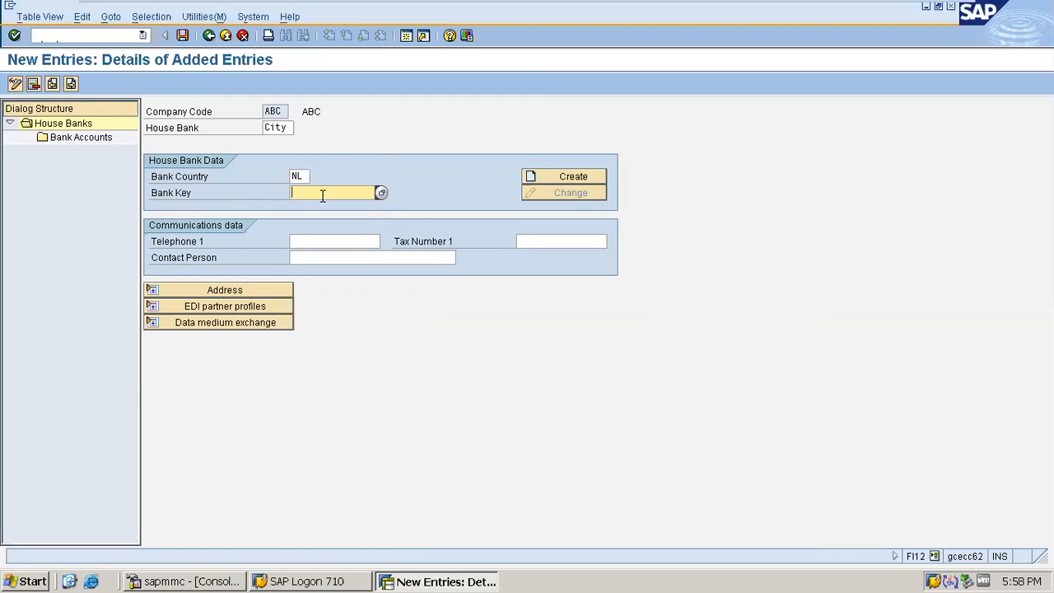
text(123456789)
click(542, 180)
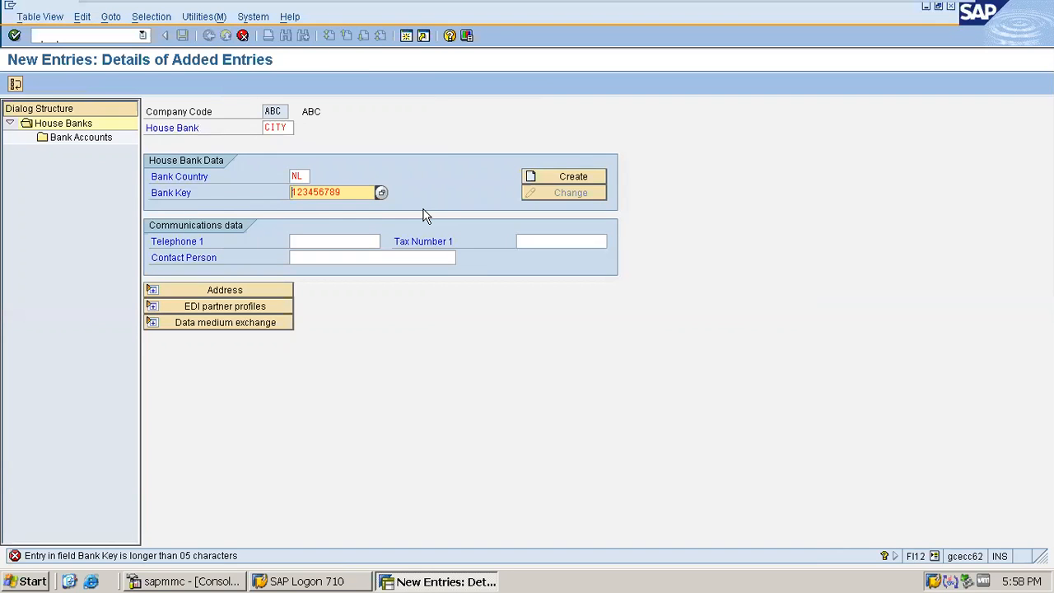
Change the bank key to 12347 and start creating its bank data
click(356, 193)
key(BackSpace)
key(BackSpace)
key(BackSpace)
key(BackSpace)
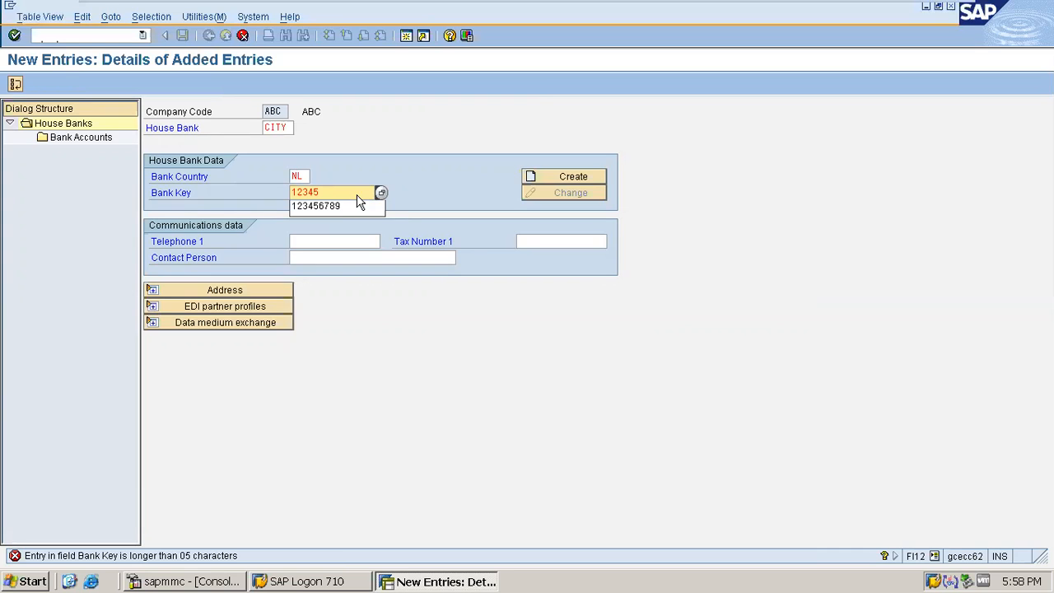
key(BackSpace)
text(7)
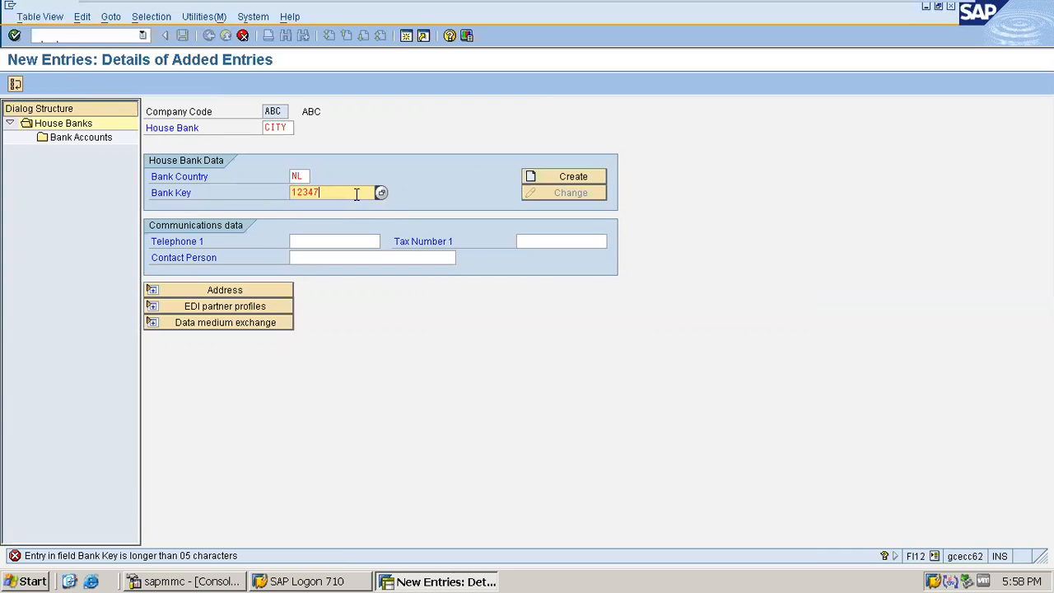
click(574, 177)
drag(293, 167, 440, 132)
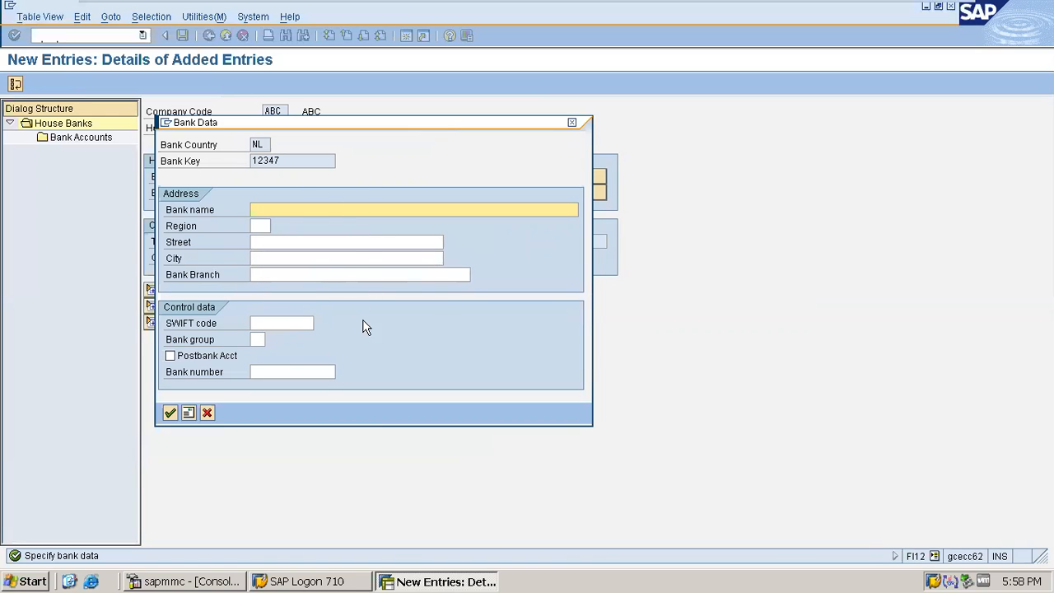
click(288, 161)
drag(288, 161, 245, 160)
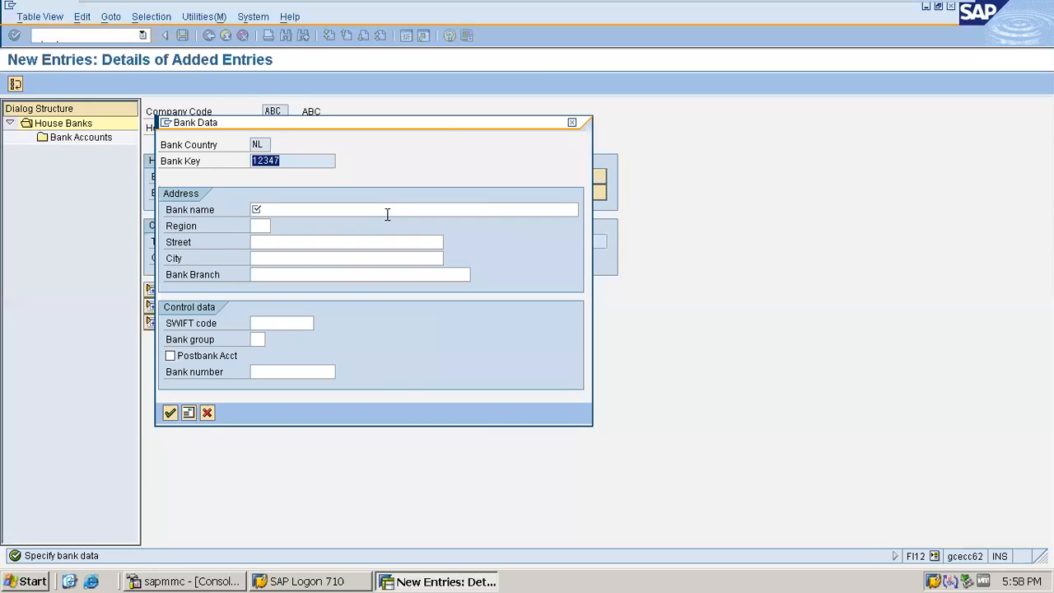
drag(387, 122, 389, 148)
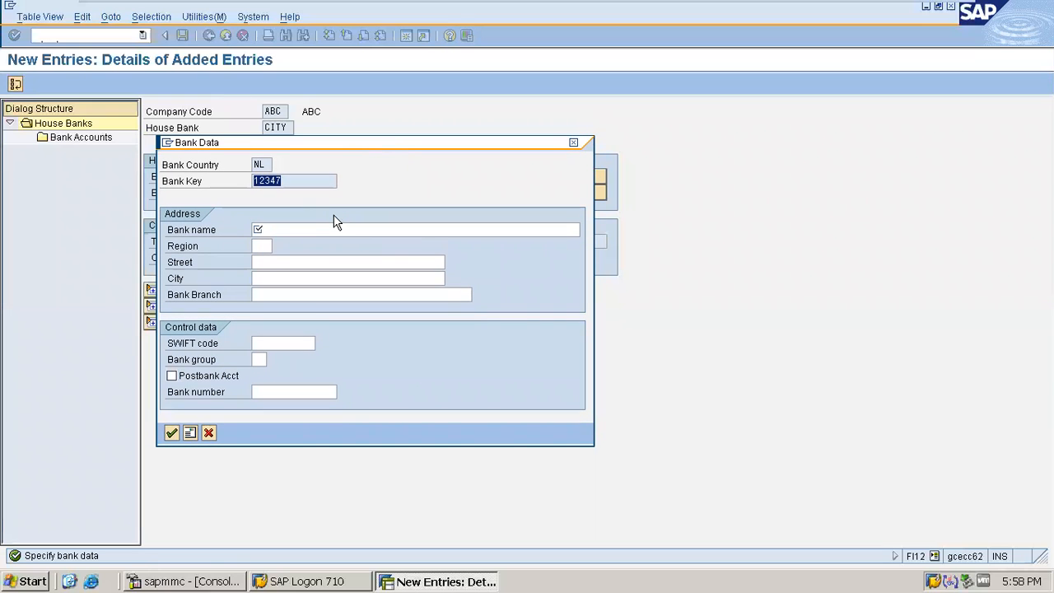
click(309, 229)
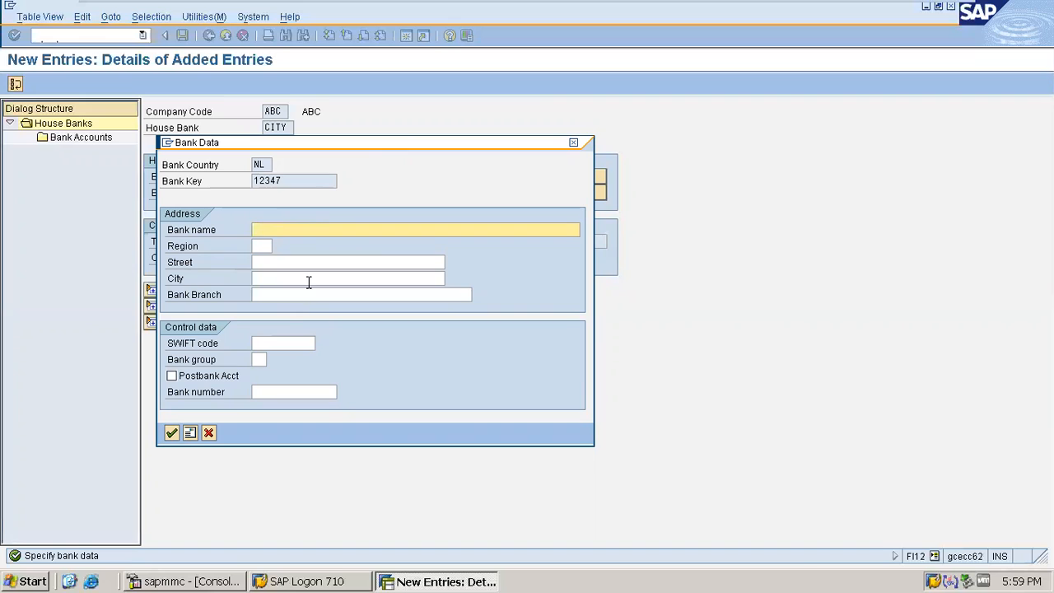
click(283, 347)
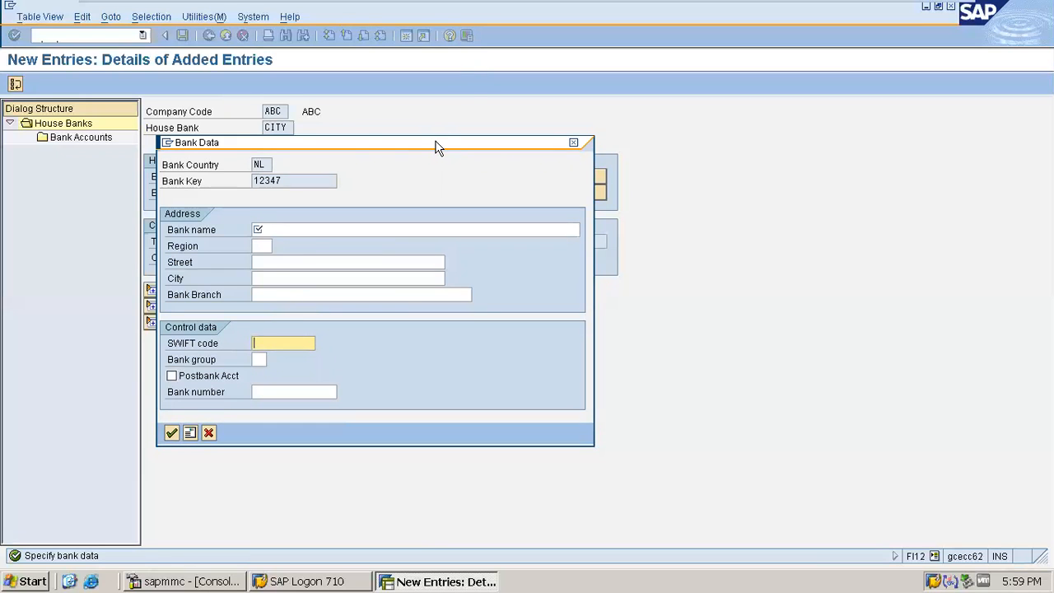
drag(439, 146, 663, 130)
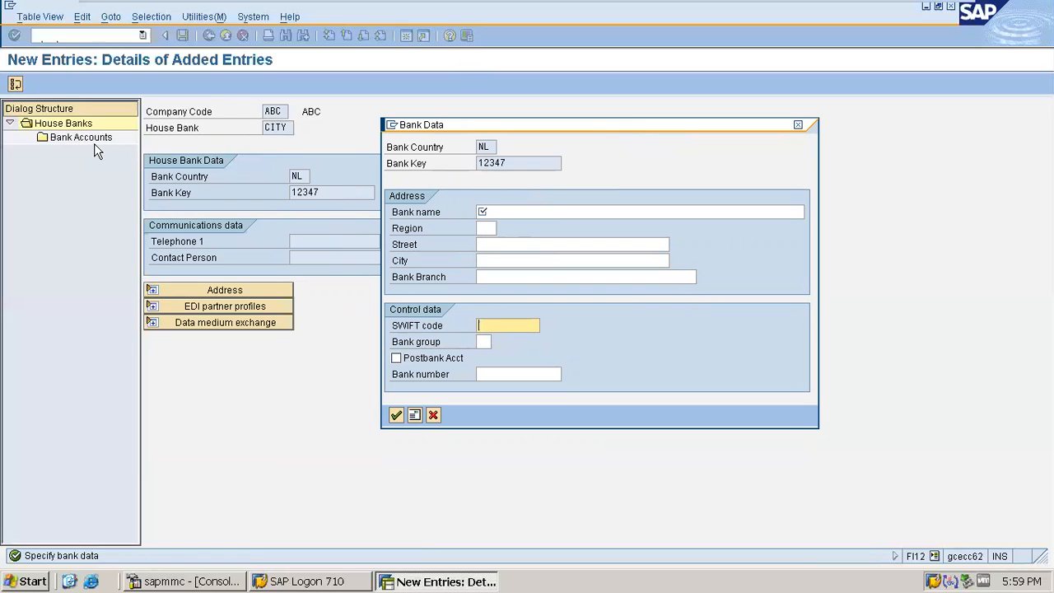
Enter City Bank as the bank name and Amsterderm as the city in the bank data
click(566, 212)
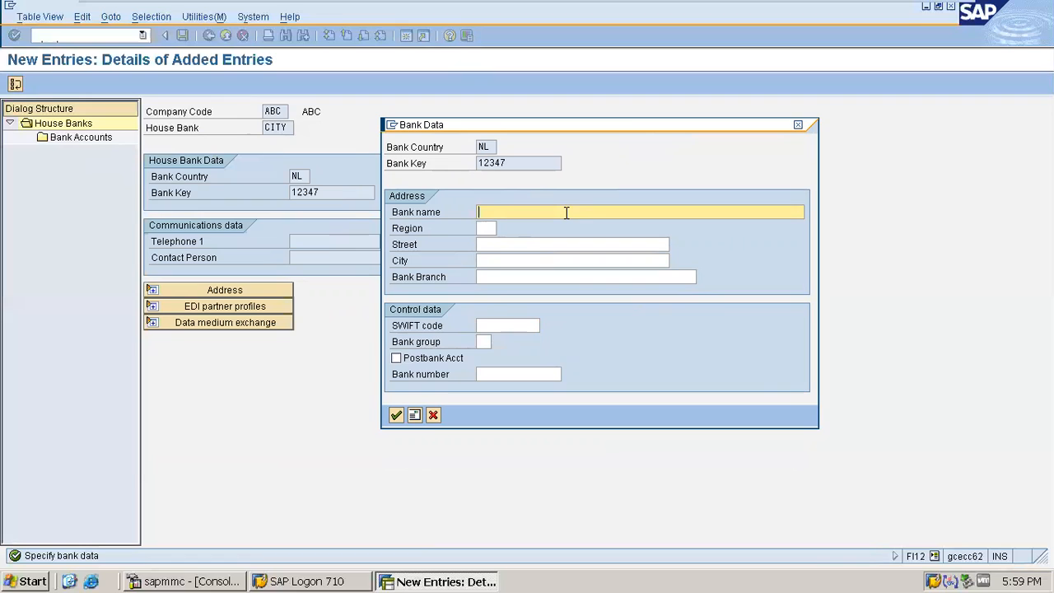
text(City Bank)
click(531, 260)
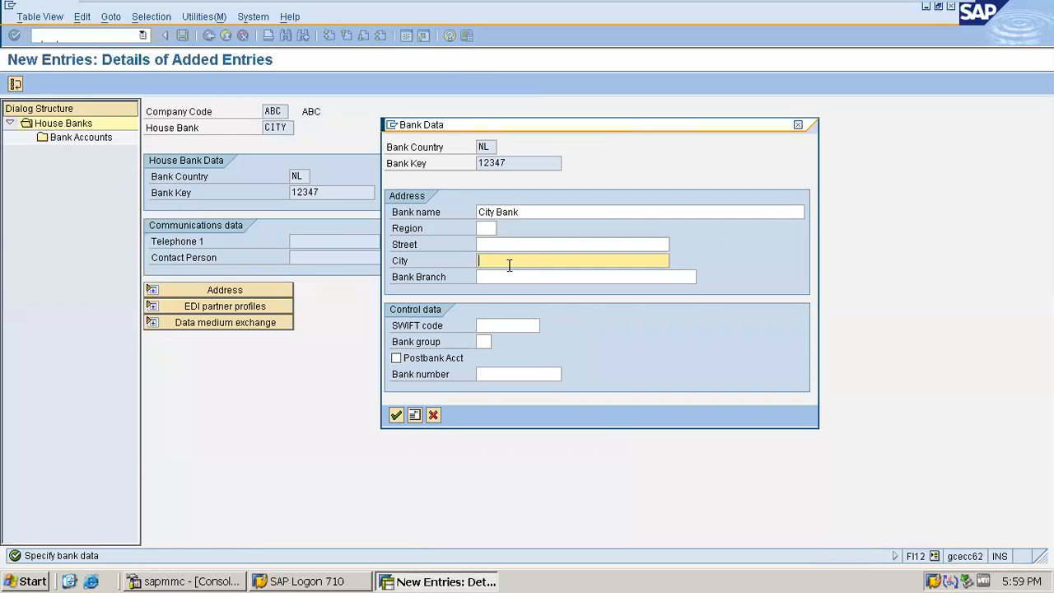
text(Am)
key(BackSpace)
text(ster)
text(da)
text(m)
Try to confirm the bank data with SWIFT code 123457
click(487, 328)
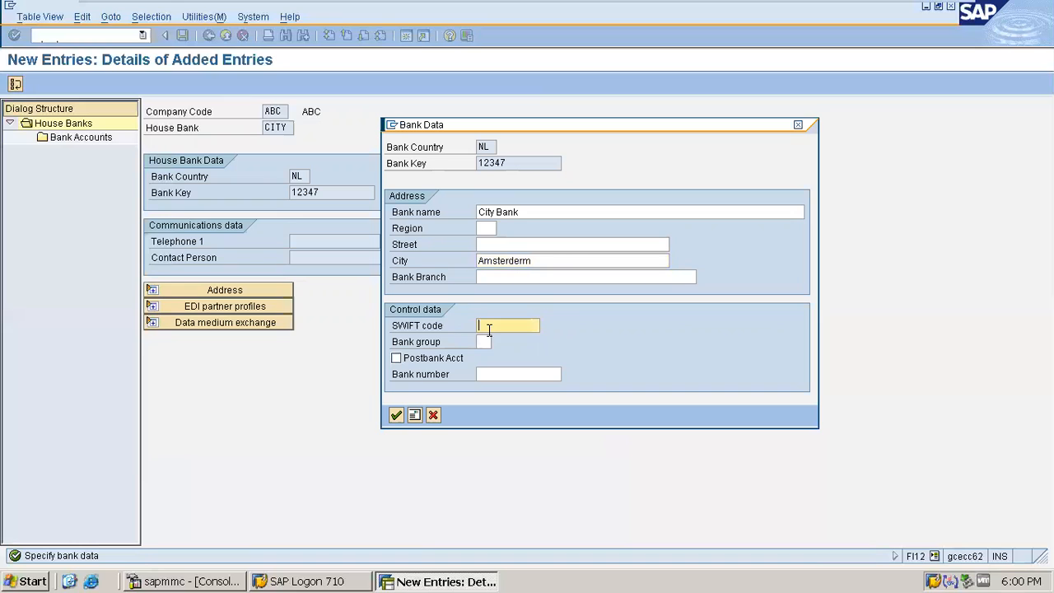
text(123457)
key(Return)
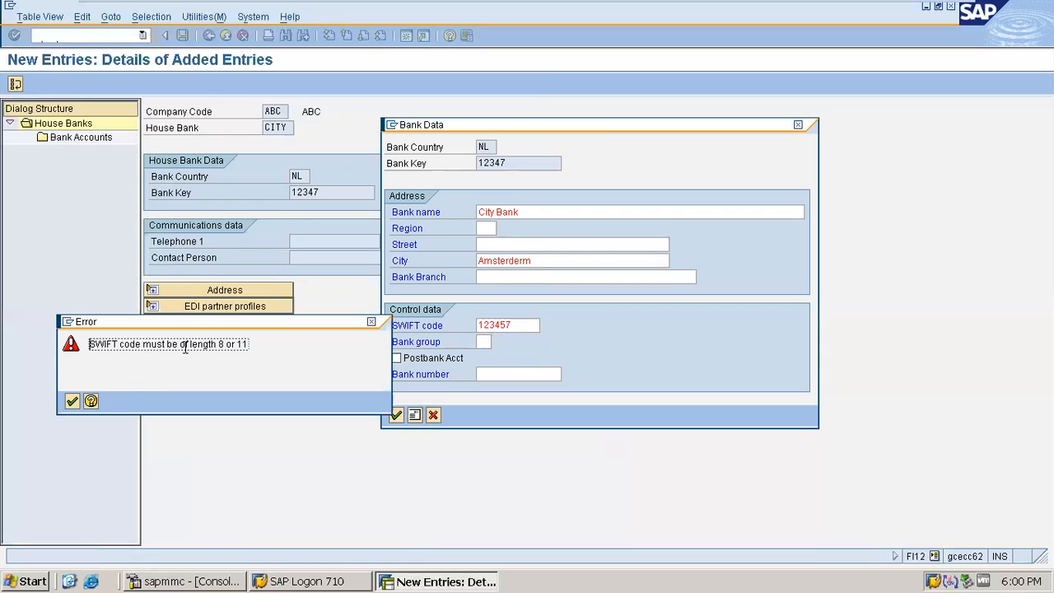
click(71, 401)
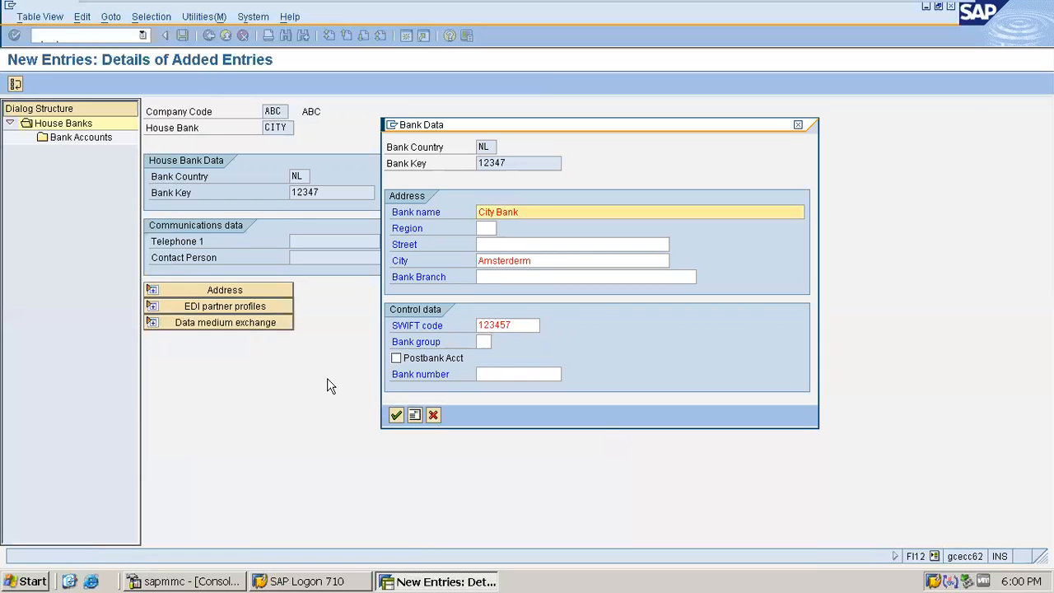
Extend the SWIFT code to 12345723 and try to confirm the bank data
click(517, 324)
text(23)
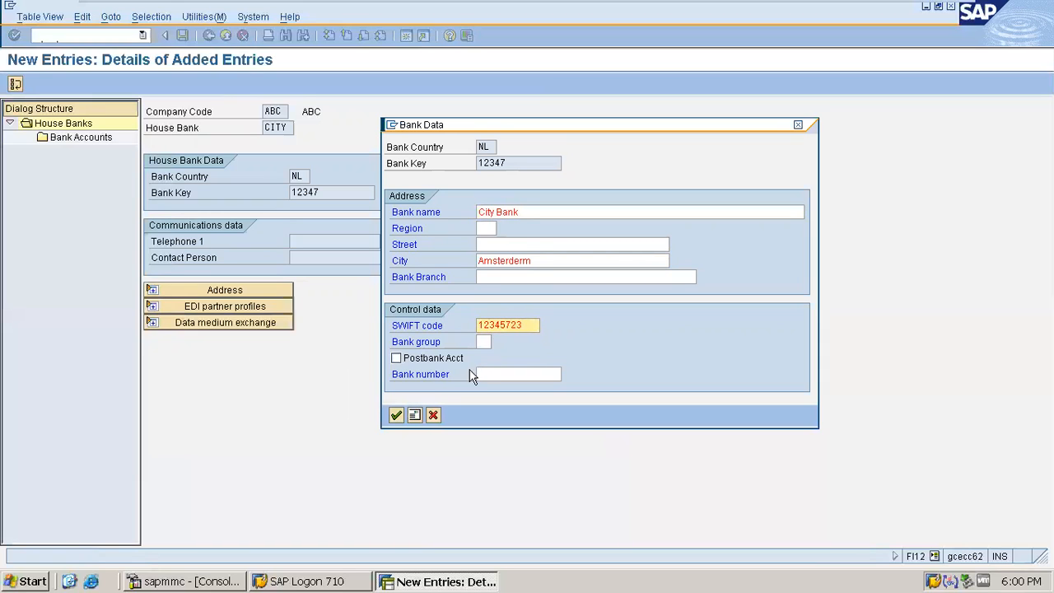
click(396, 416)
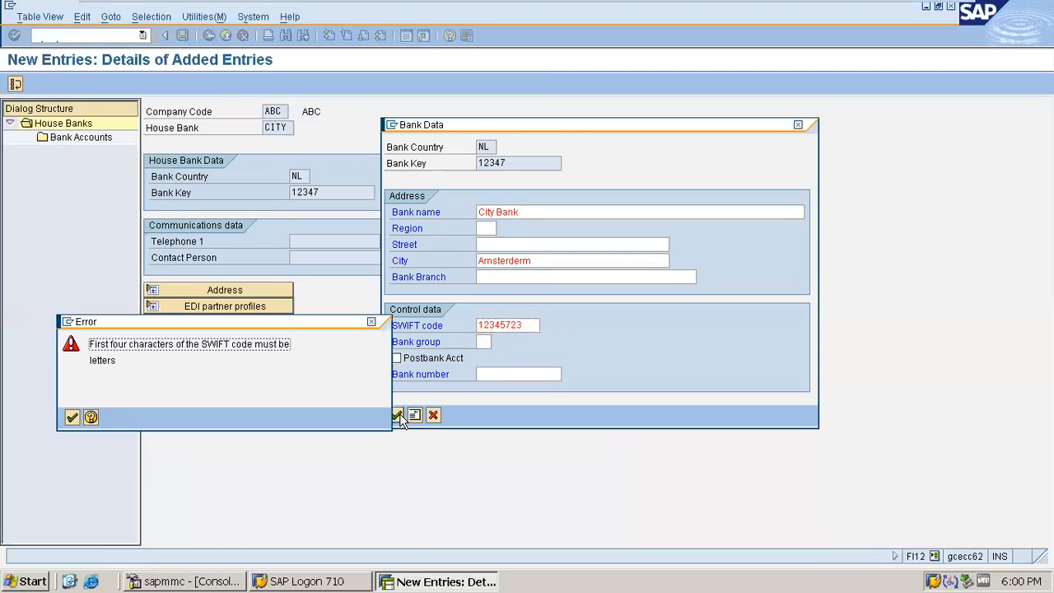
click(72, 417)
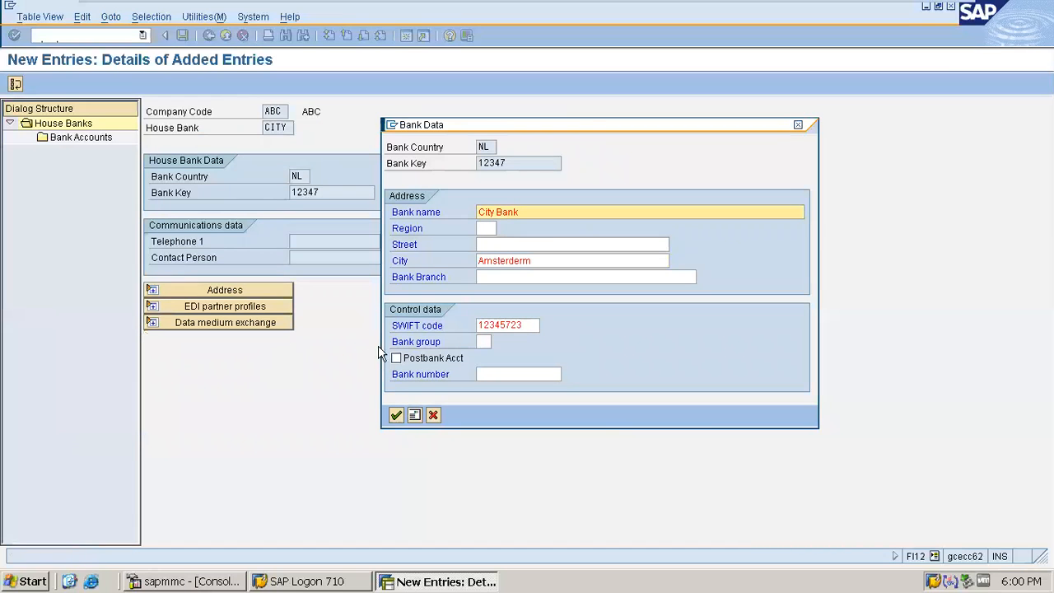
Replace the first four characters of the SWIFT code with NLCI, making it NLCI5723, and confirm the bank data
click(500, 326)
key(BackSpace)
key(BackSpace)
key(BackSpace)
key(BackSpace)
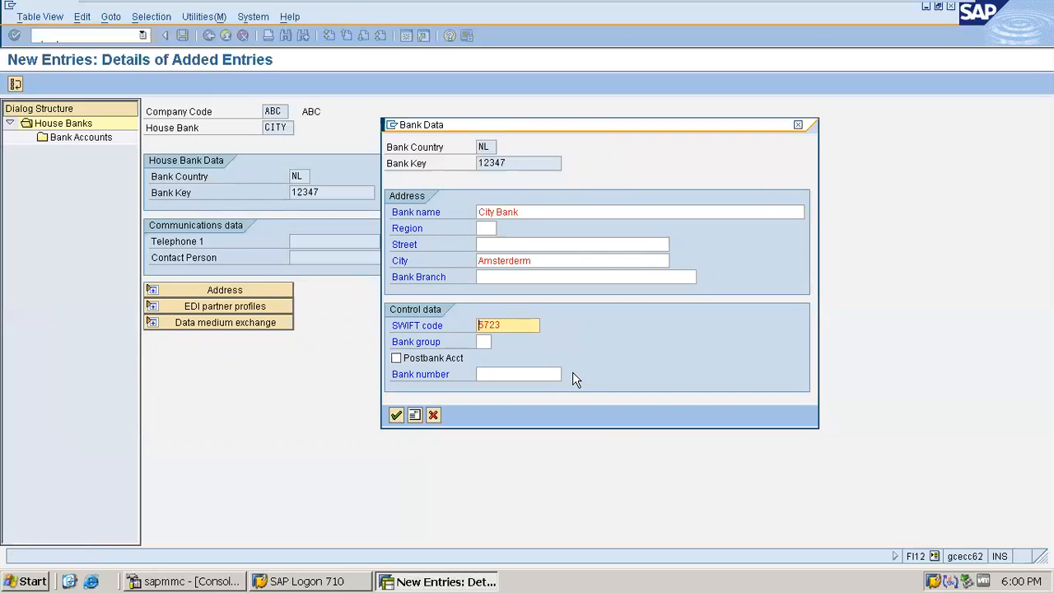
text(NLCI)
key(Return)
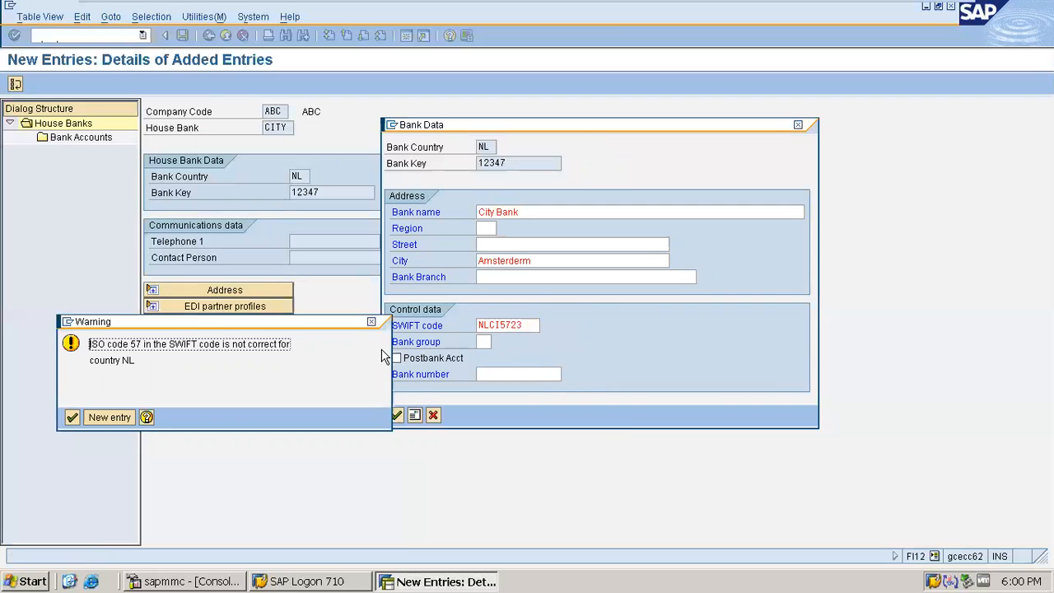
click(95, 418)
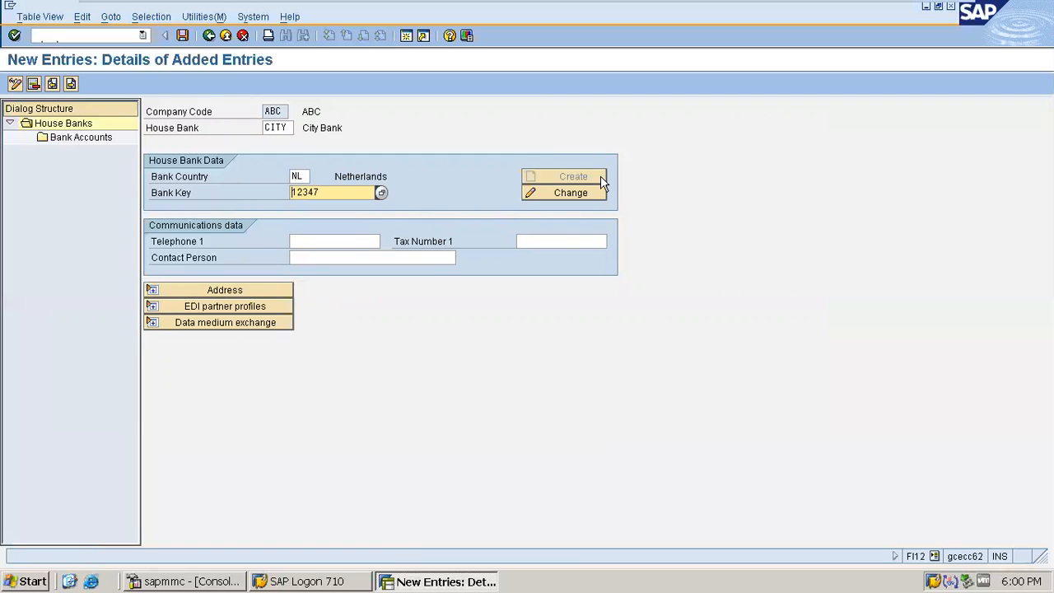
Review the bank data of house bank CITY and close it without changes
click(587, 202)
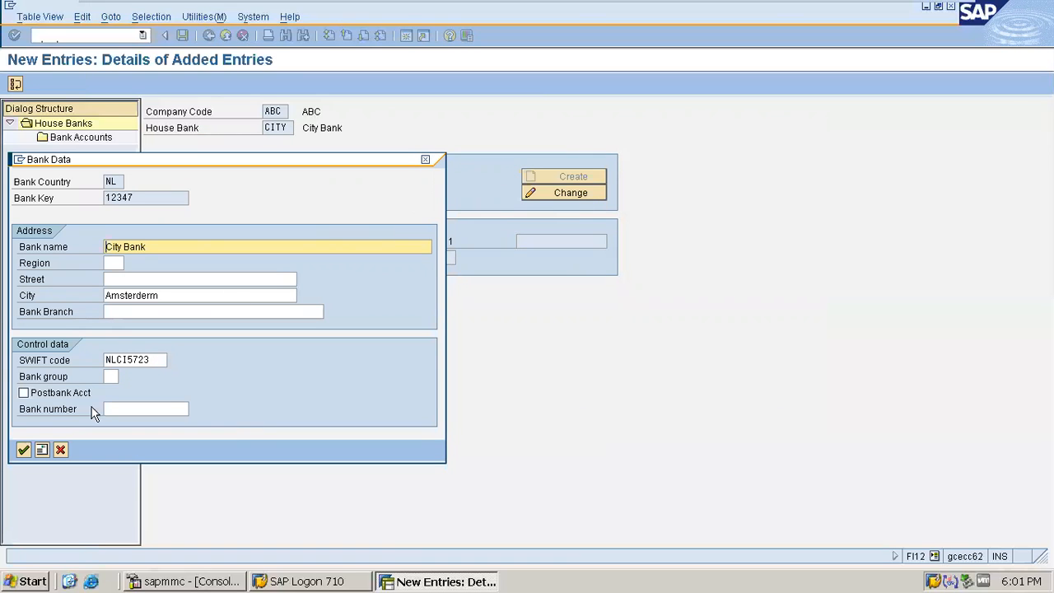
click(425, 159)
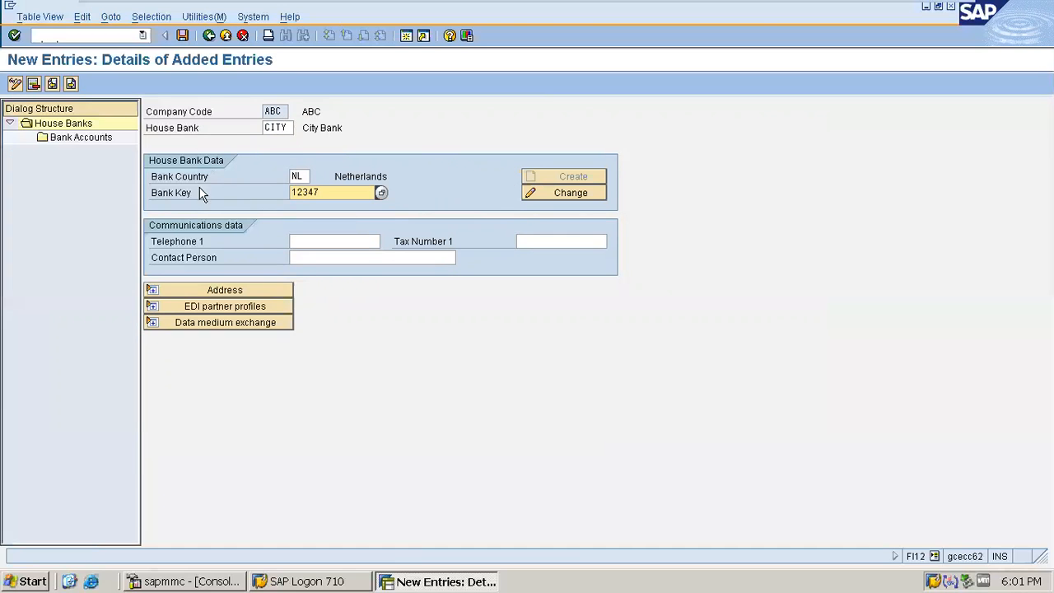
double_click(334, 195)
Create a new bank account entry for house bank CITY with account ID CITY and description City Bank
double_click(81, 141)
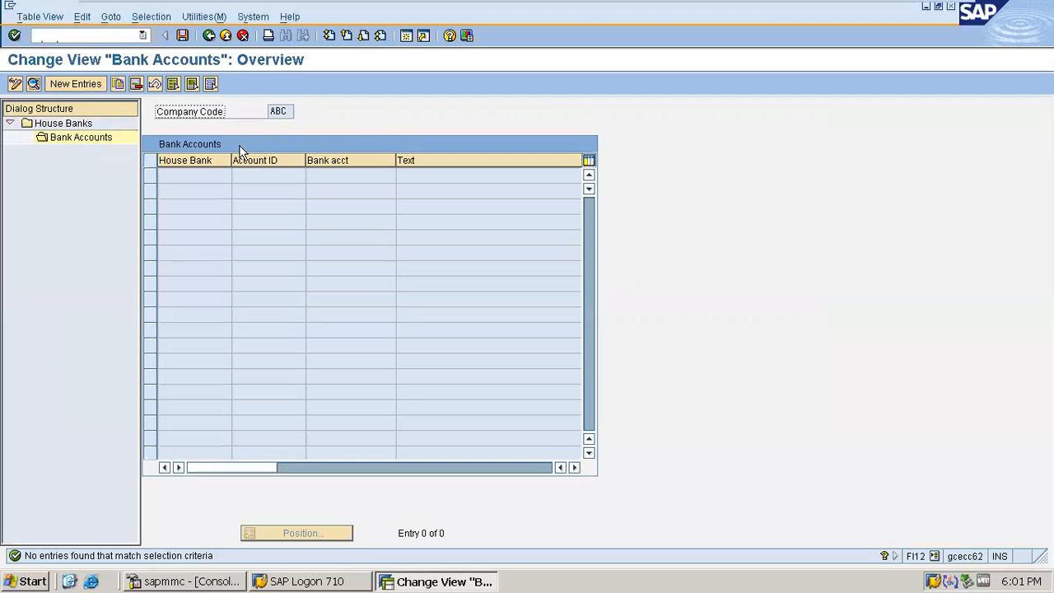
click(76, 83)
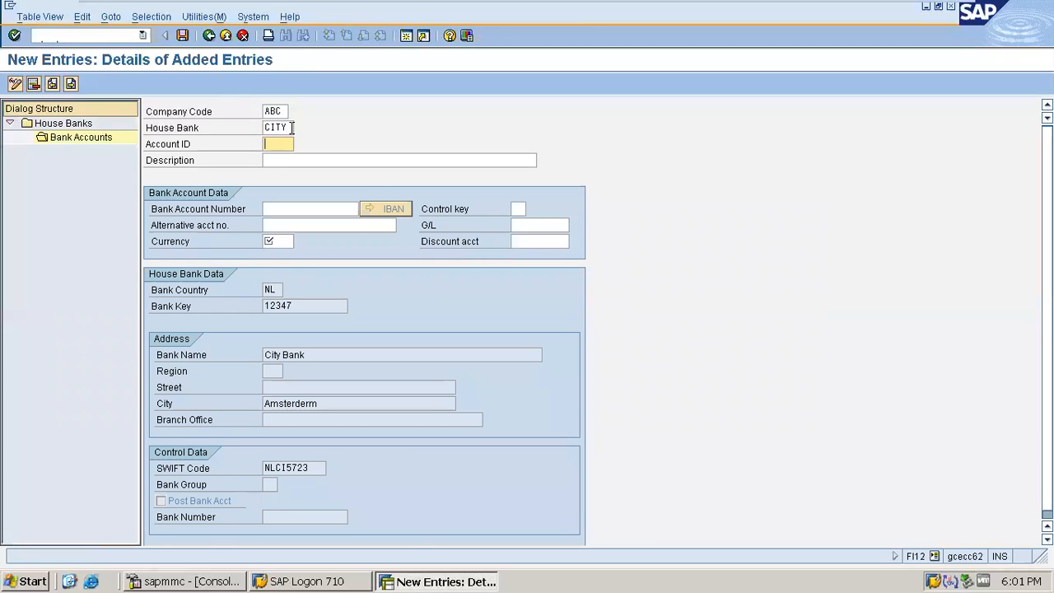
double_click(266, 127)
key(ctrl+c)
click(275, 143)
key(ctrl+v)
click(289, 161)
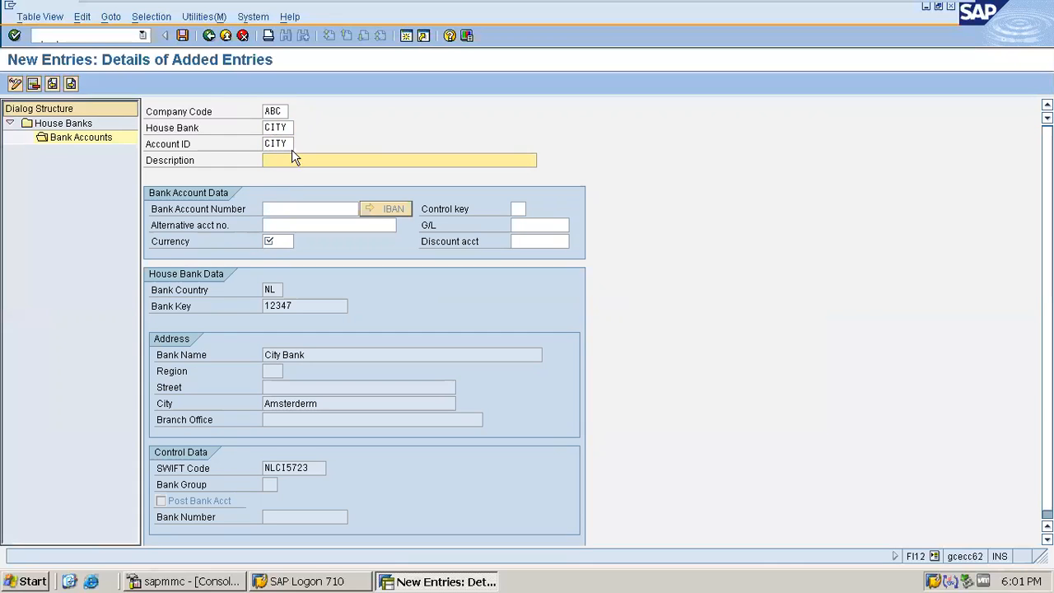
text(City Bank)
Set the account currency to EUR and enter the bank account number
click(269, 241)
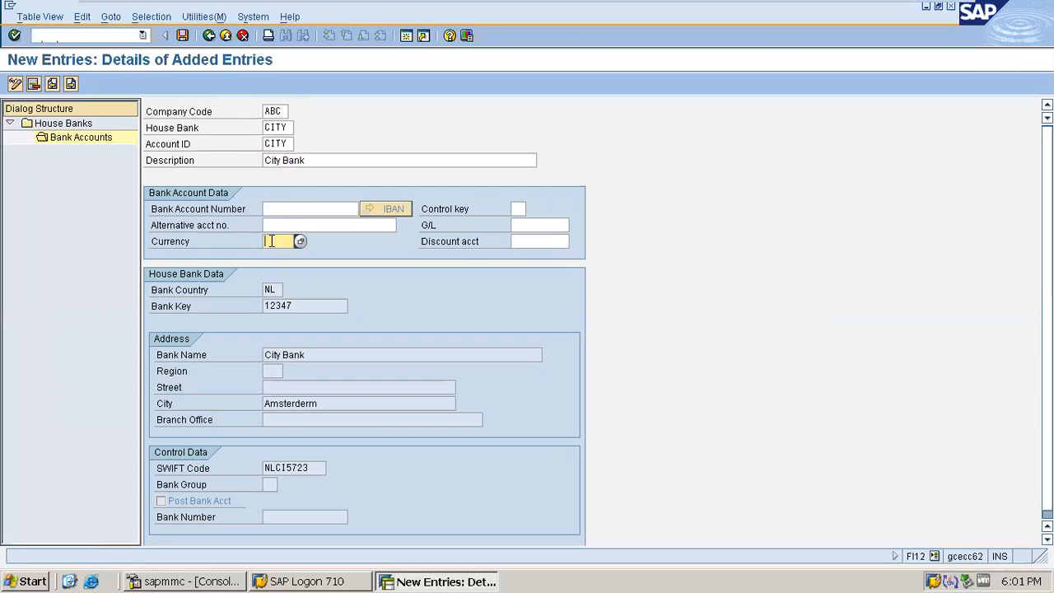
text(EUR)
click(336, 208)
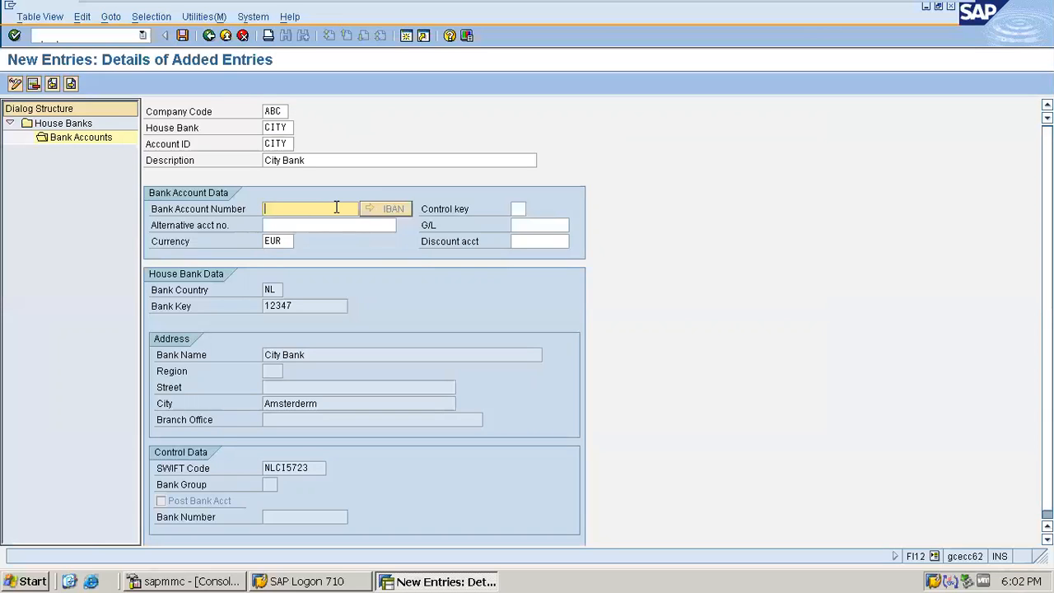
text(CITY123456)
Assign G/L account 101 (Bank Account) from chart of accounts ABC to the bank account and try to save the entry
click(528, 225)
click(576, 224)
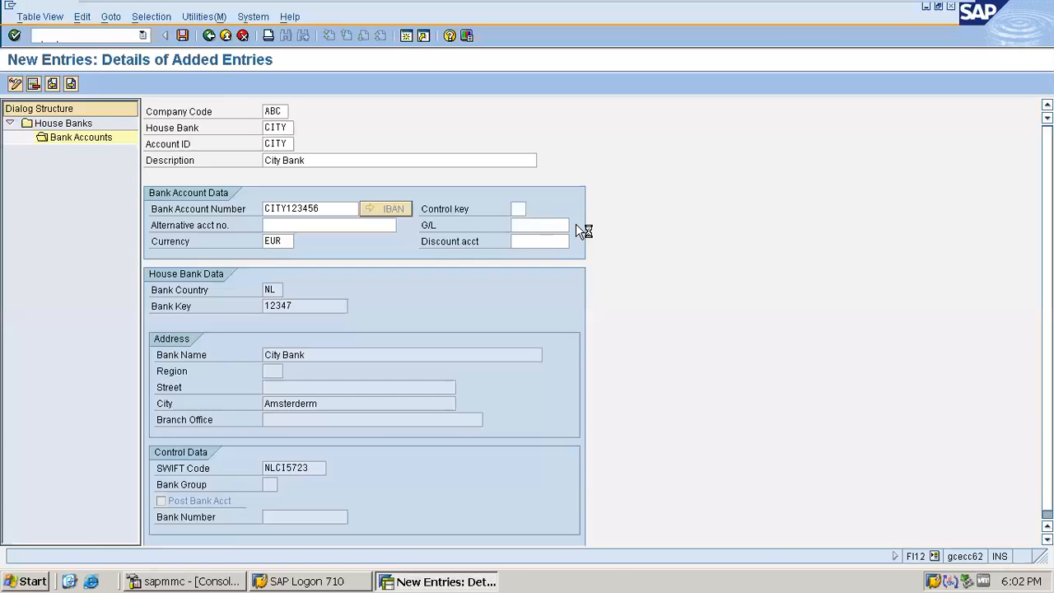
click(529, 500)
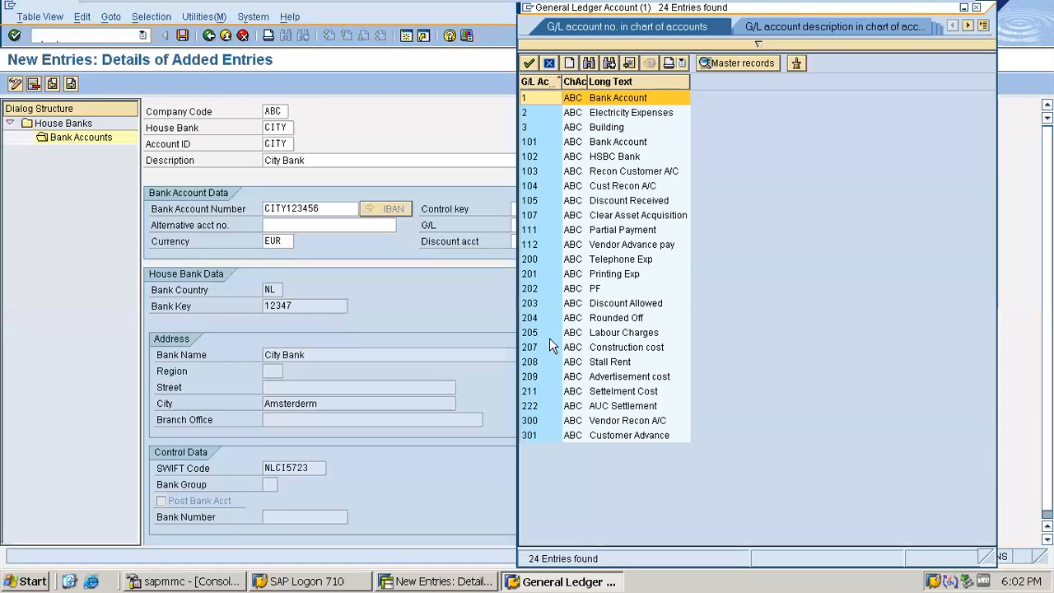
double_click(631, 142)
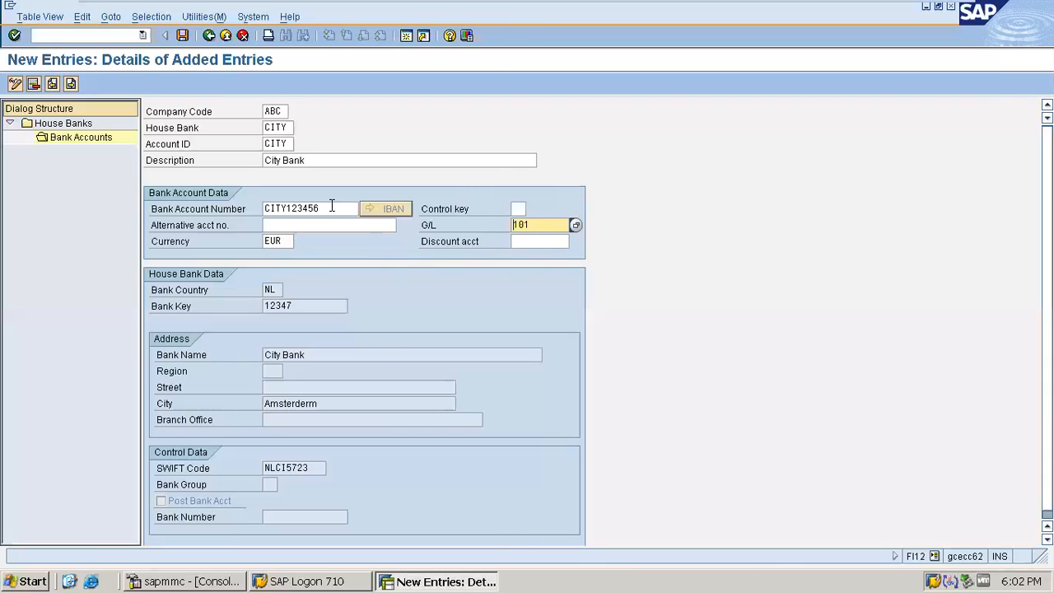
click(182, 35)
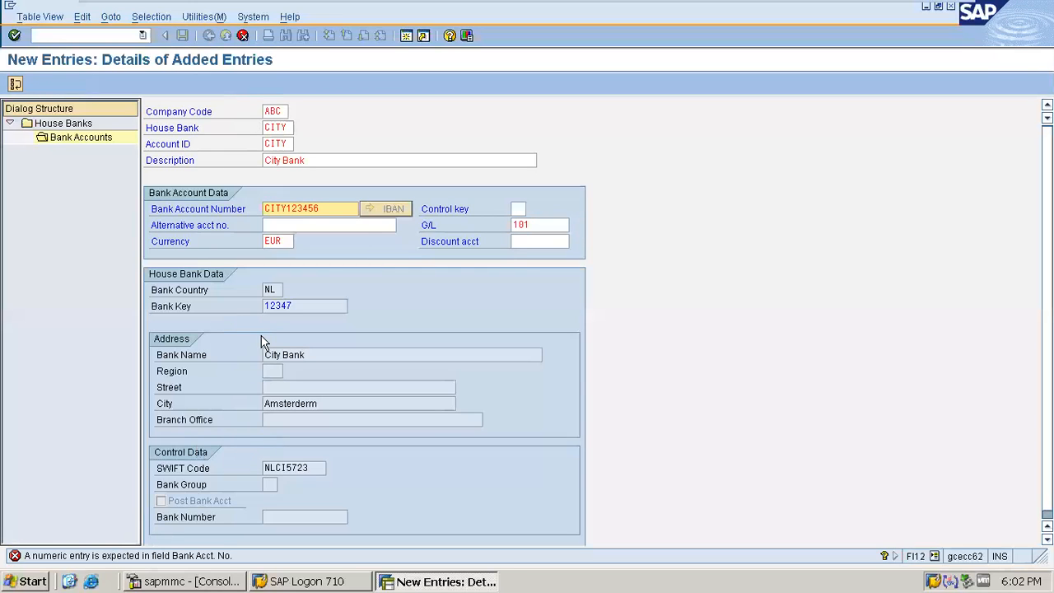
Try to replace the alphanumeric bank account number with a purely numeric 12-digit one and validate the entry
key(Delete)
key(Delete)
key(Delete)
key(Delete)
key(Delete)
text(1)
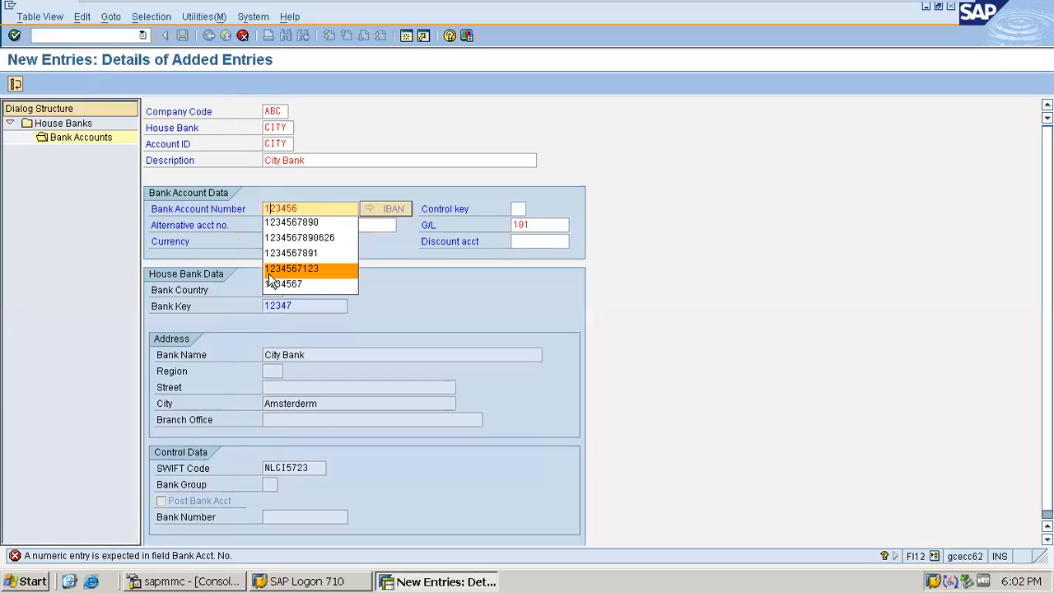
click(334, 255)
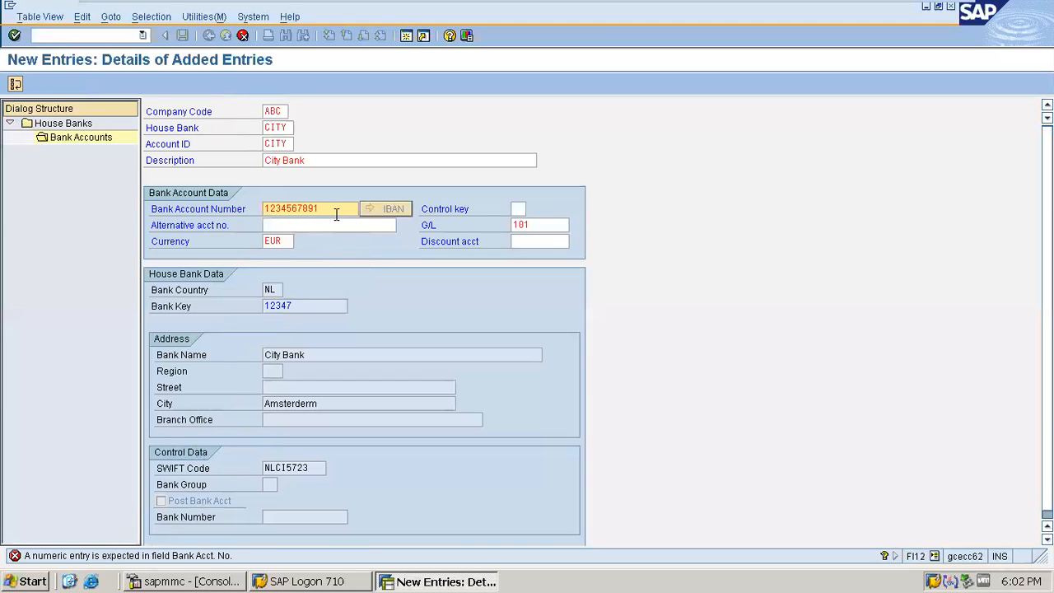
text(23)
key(Return)
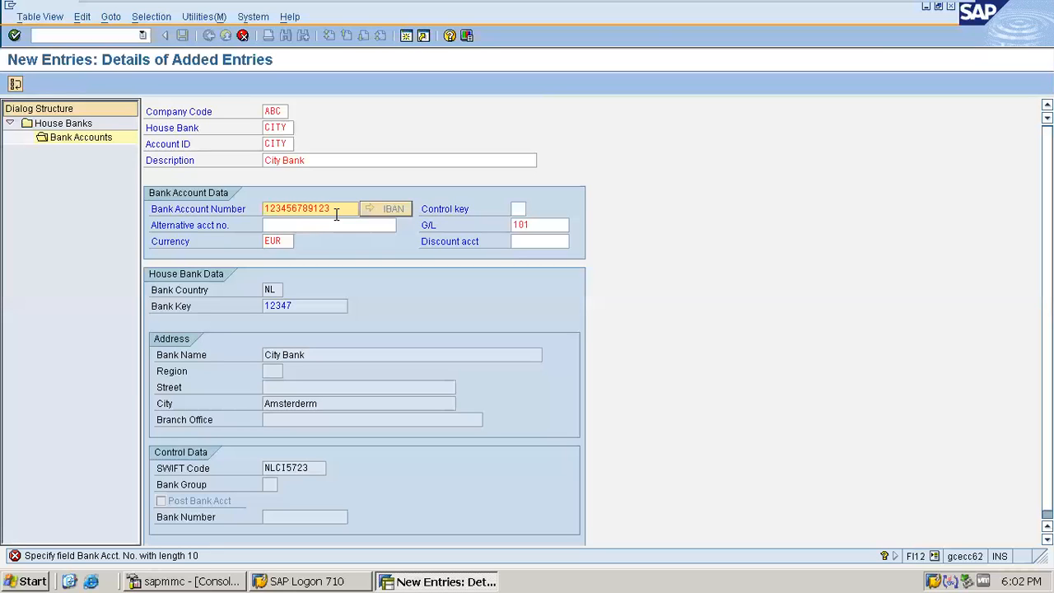
Clear the bank account number and try a ten-digit number in its place
key(BackSpace)
key(BackSpace)
key(BackSpace)
key(BackSpace)
key(BackSpace)
key(BackSpace)
key(BackSpace)
key(BackSpace)
key(BackSpace)
key(BackSpace)
key(BackSpace)
key(BackSpace)
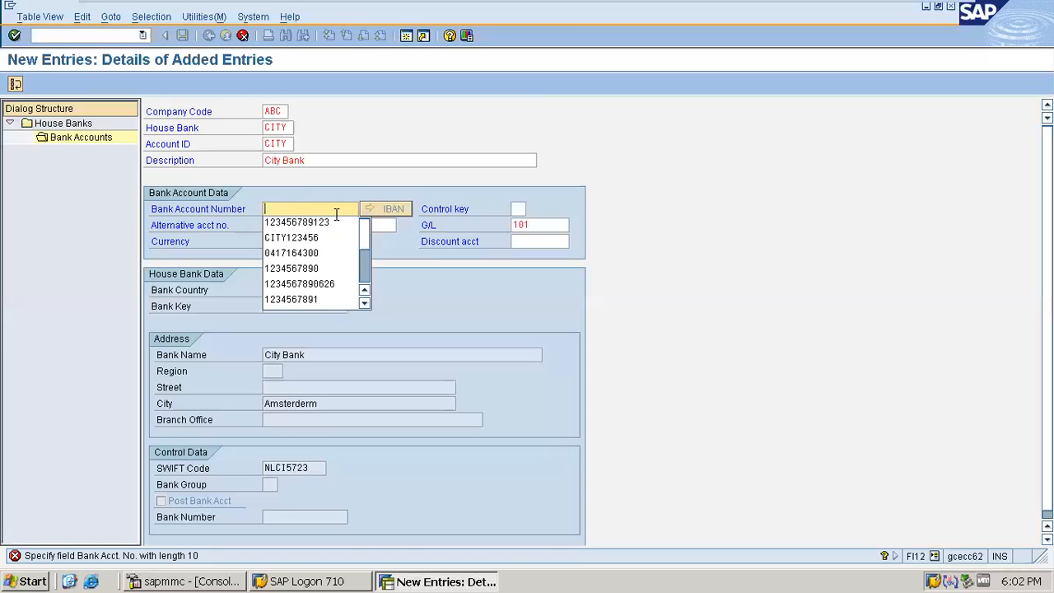
text(123)
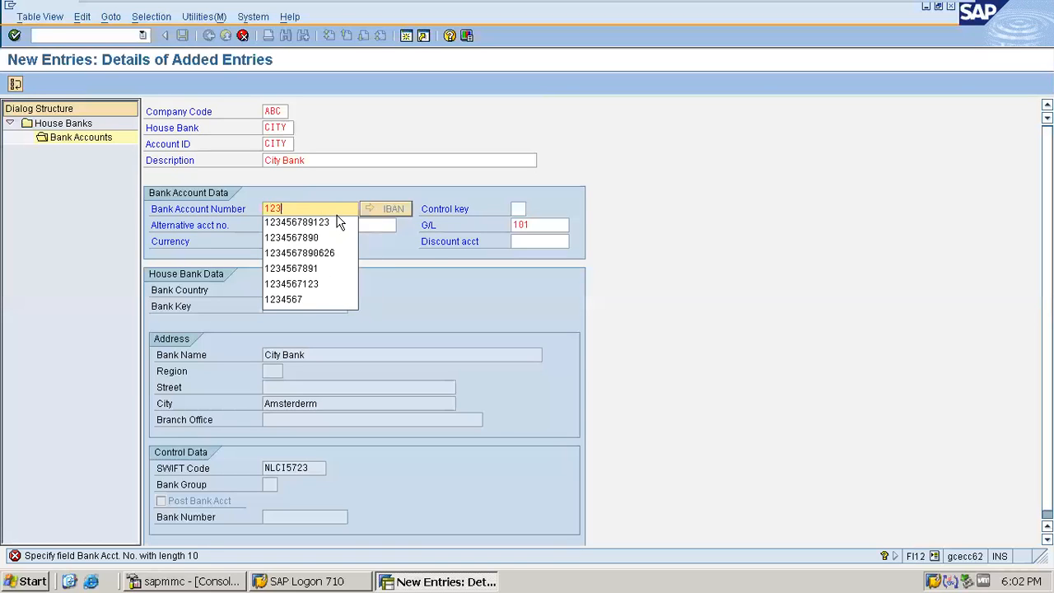
text(456789)
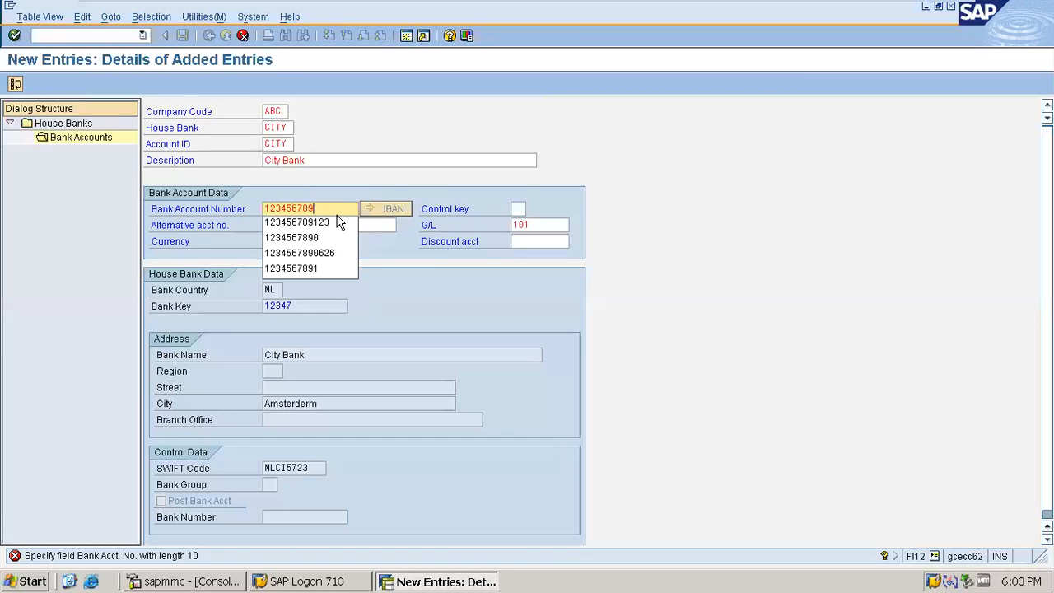
text(0)
key(Return)
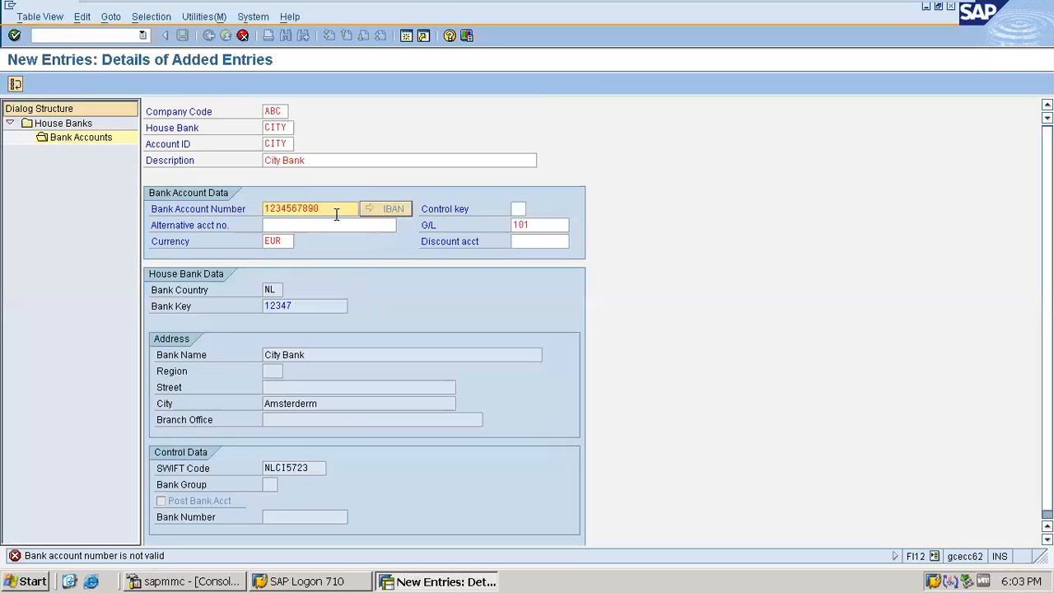
Try a previously used 13-digit number as the bank account number
key(BackSpace)
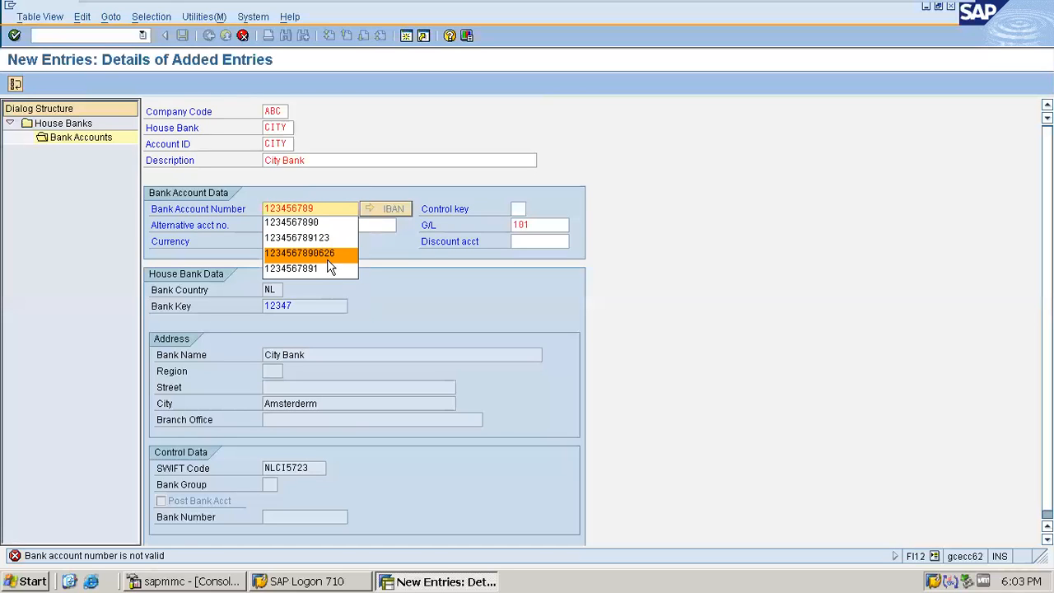
click(332, 254)
key(Return)
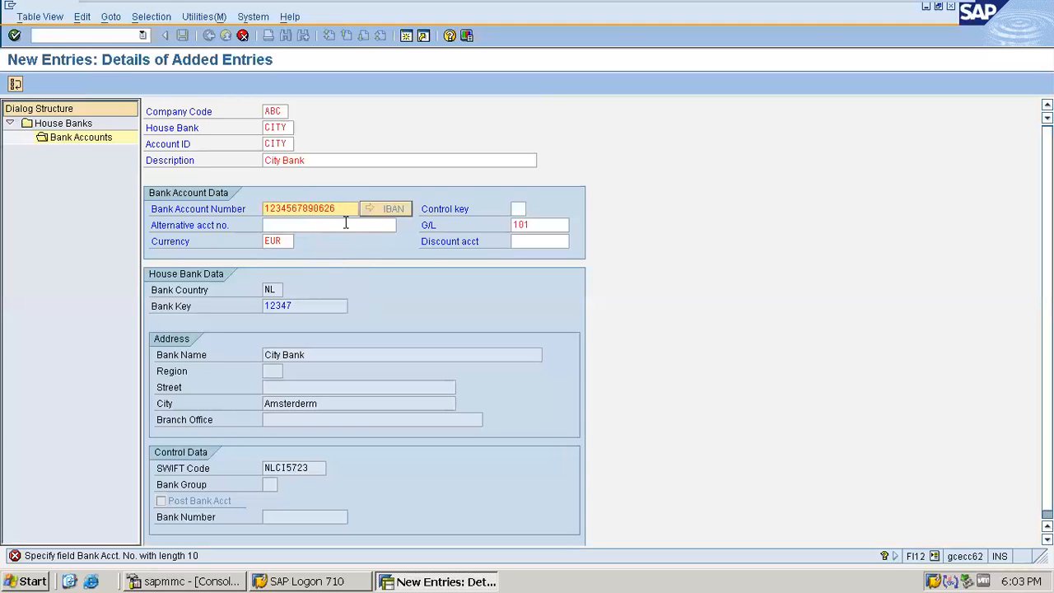
Clear the bank account number, fill in the previously used ten-digit number beginning with zero, and validate the entry
key(BackSpace)
key(BackSpace)
key(BackSpace)
key(BackSpace)
key(BackSpace)
key(BackSpace)
key(BackSpace)
key(BackSpace)
key(BackSpace)
key(BackSpace)
key(BackSpace)
key(BackSpace)
key(BackSpace)
mouse_move(449, 6)
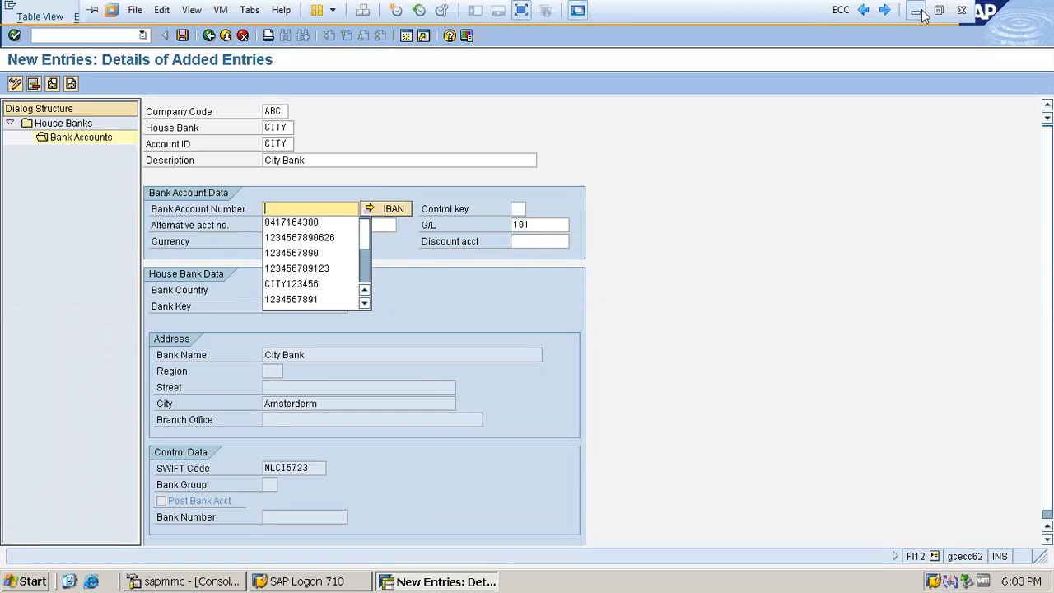
click(306, 223)
key(Return)
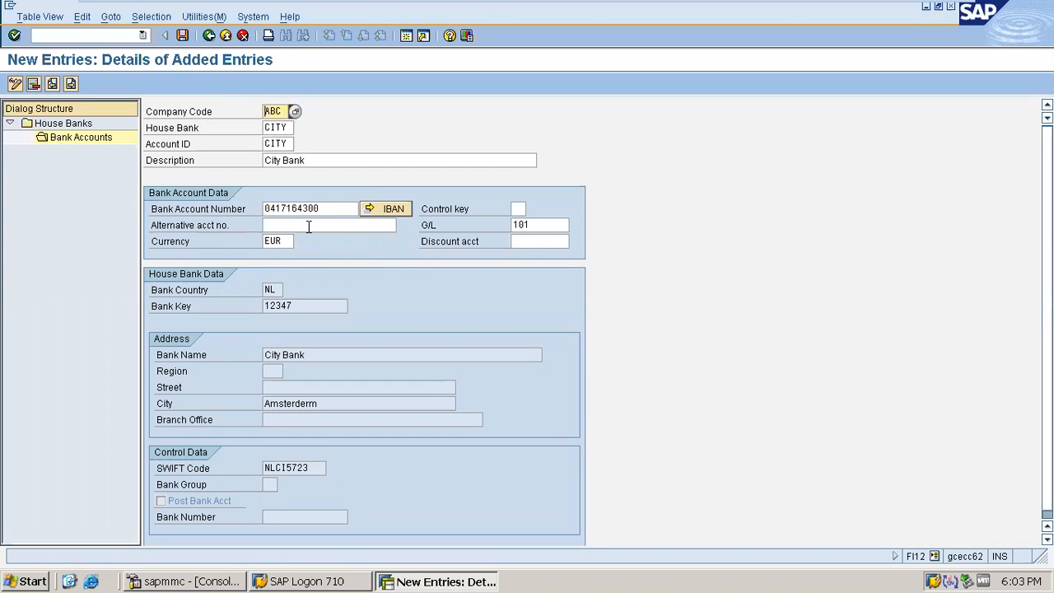
key(Return)
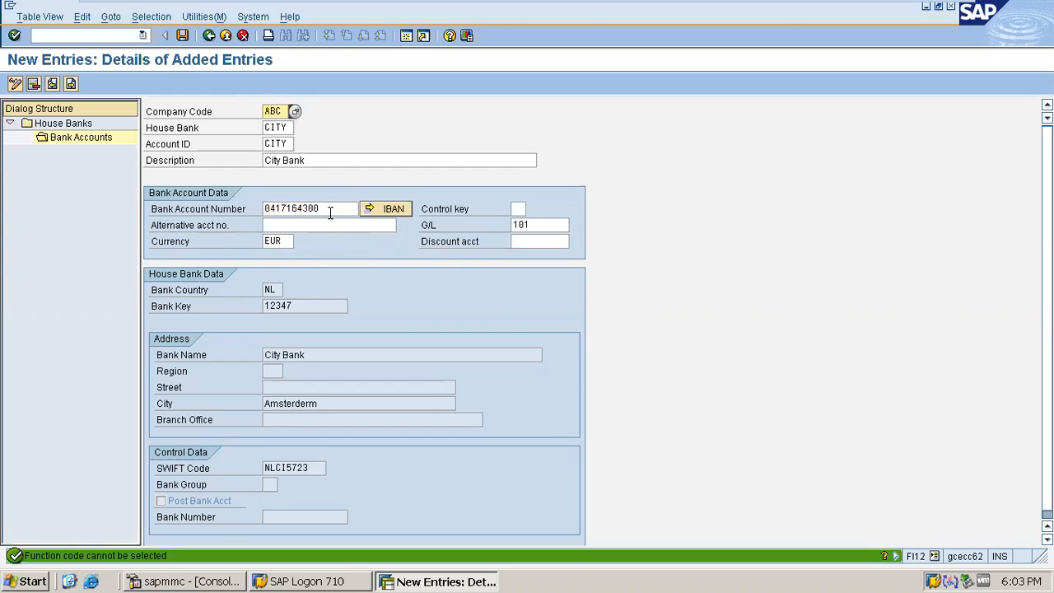
Save the bank account under customizing request ECCK900004 and return to the bank accounts overview
click(182, 35)
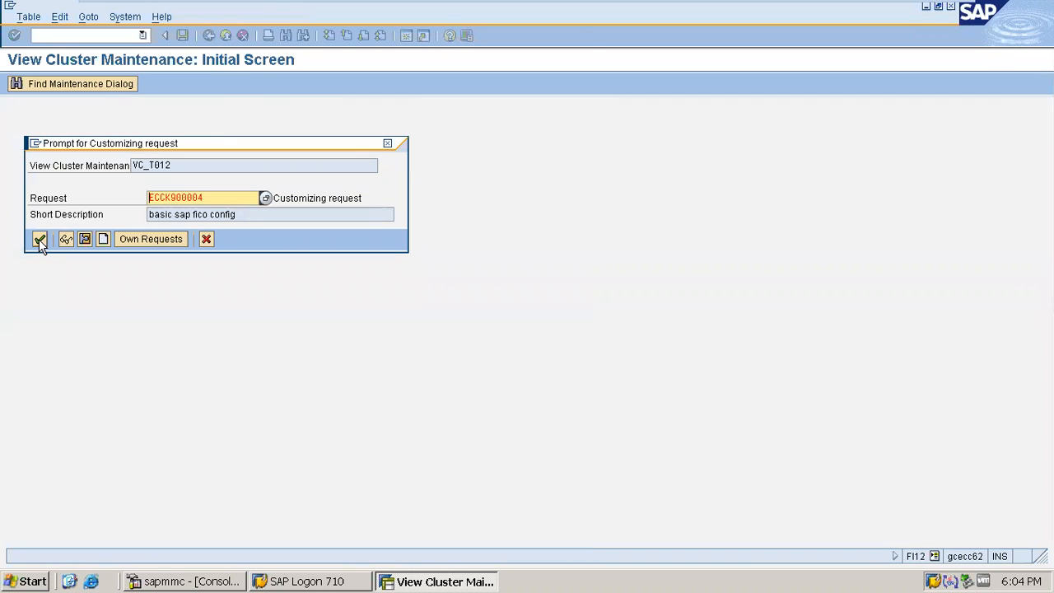
click(39, 239)
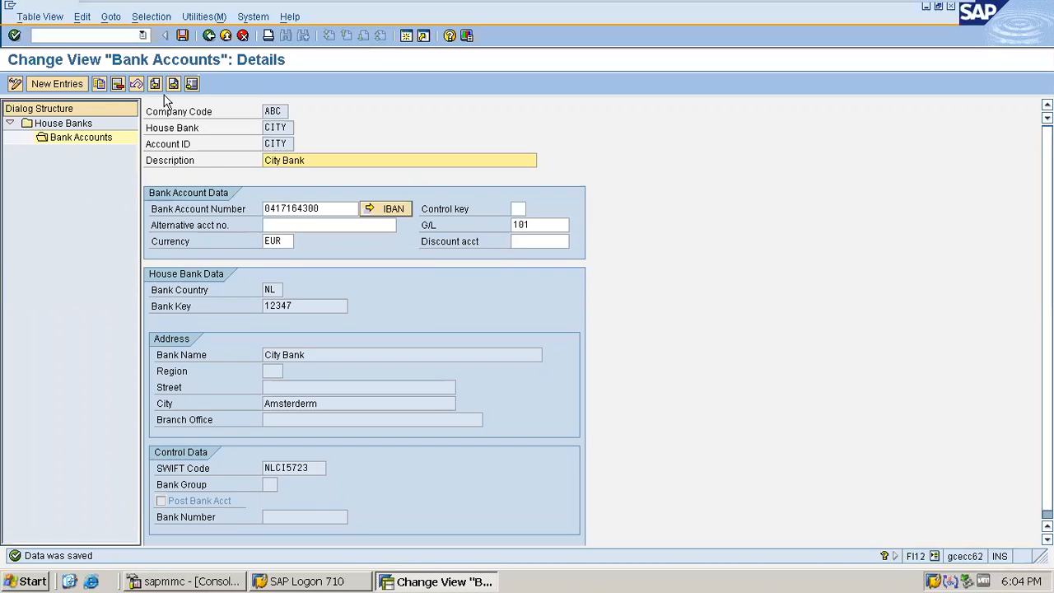
click(210, 36)
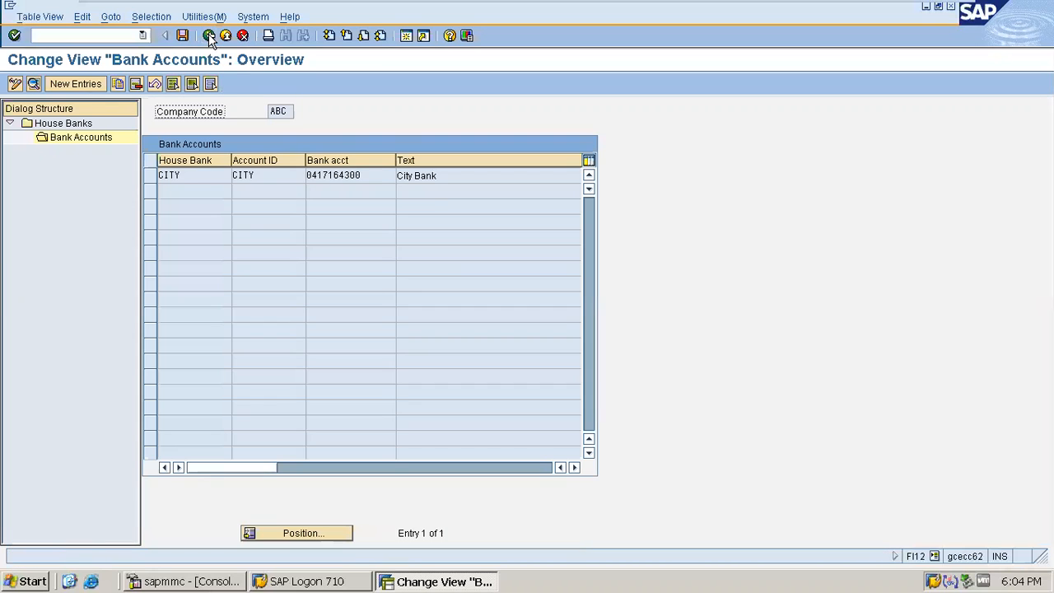
click(10, 5)
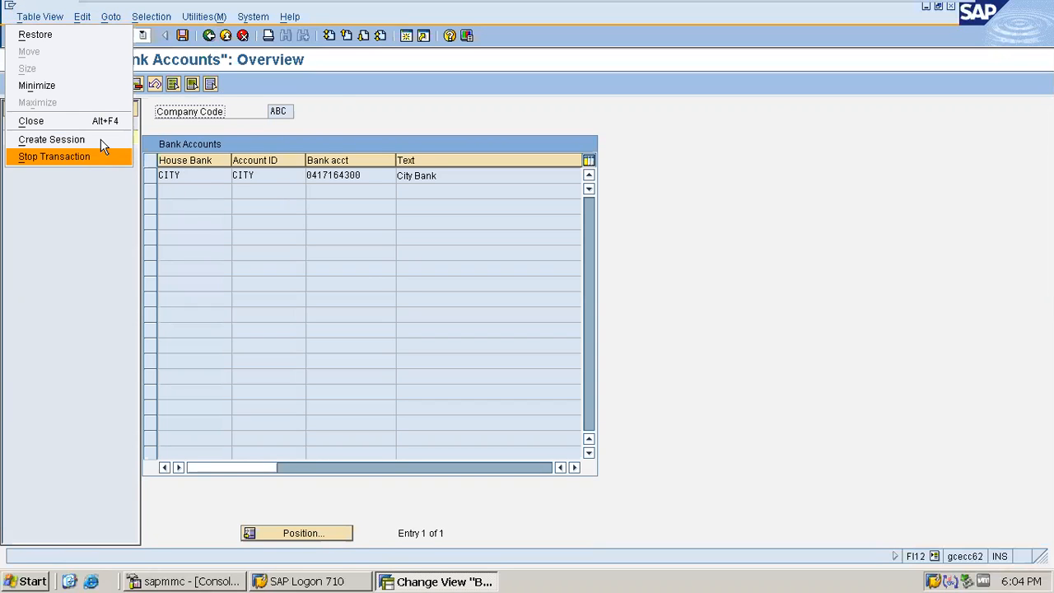
click(342, 102)
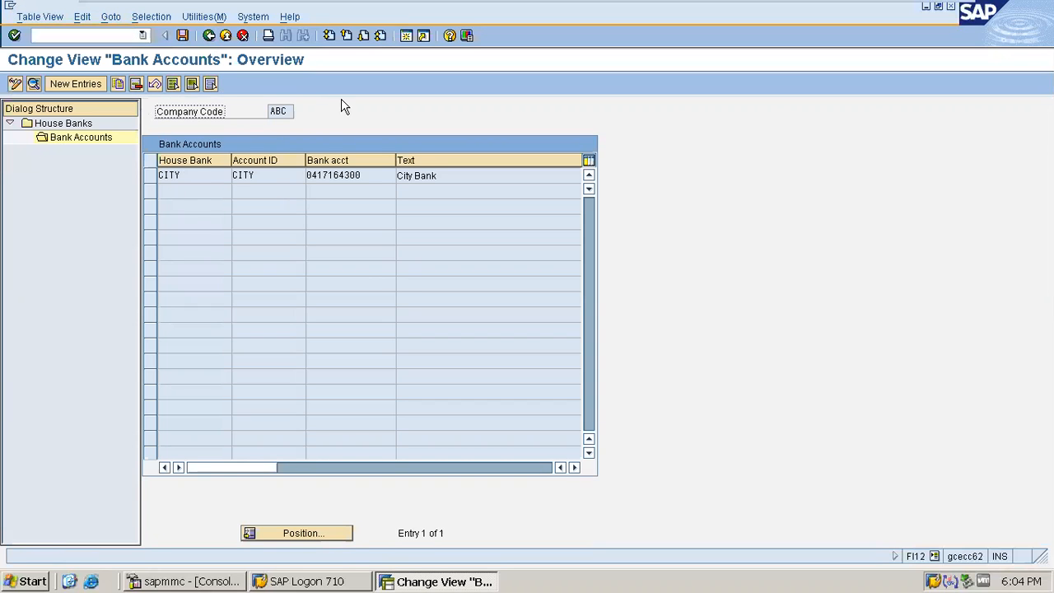
Select the CITY bank account, open its details to check them, save, and return to the overview
click(151, 175)
click(357, 176)
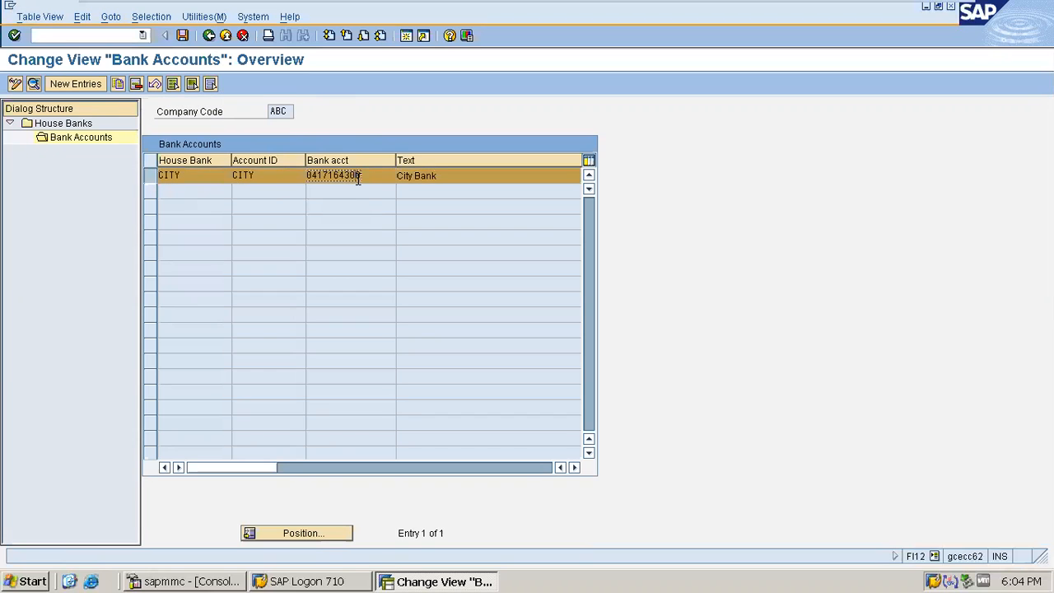
double_click(339, 175)
double_click(239, 175)
double_click(192, 176)
double_click(58, 140)
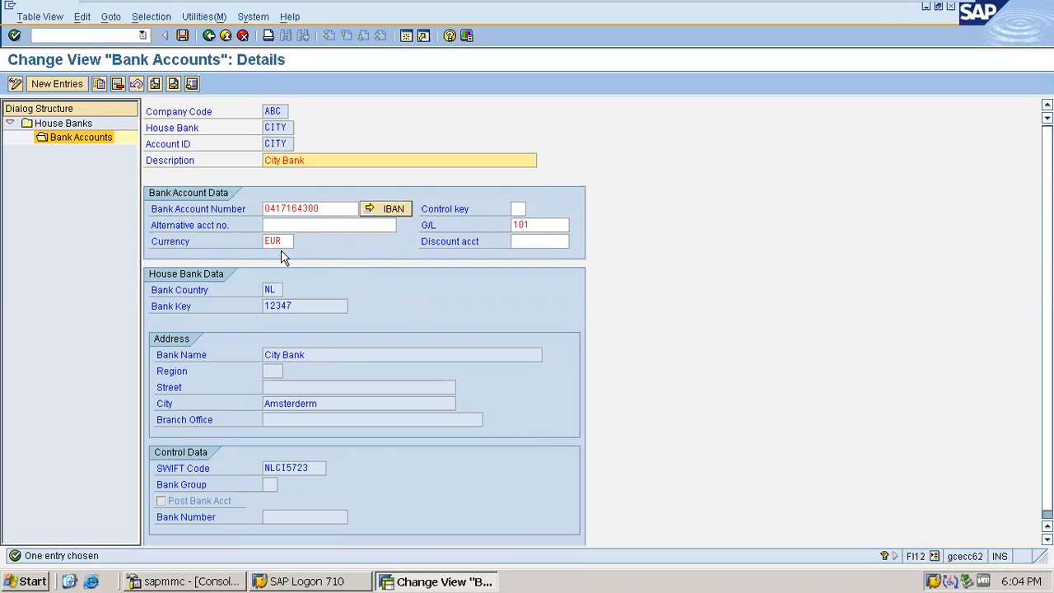
click(182, 36)
click(209, 35)
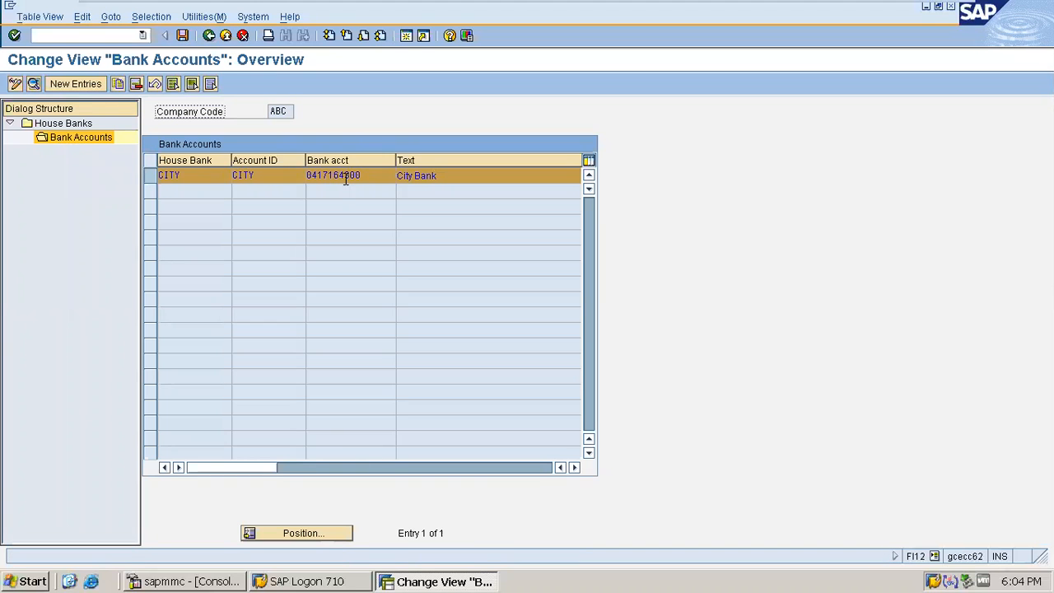
Reopen the details of bank account CITY for a check and go back to the house bank data
double_click(348, 176)
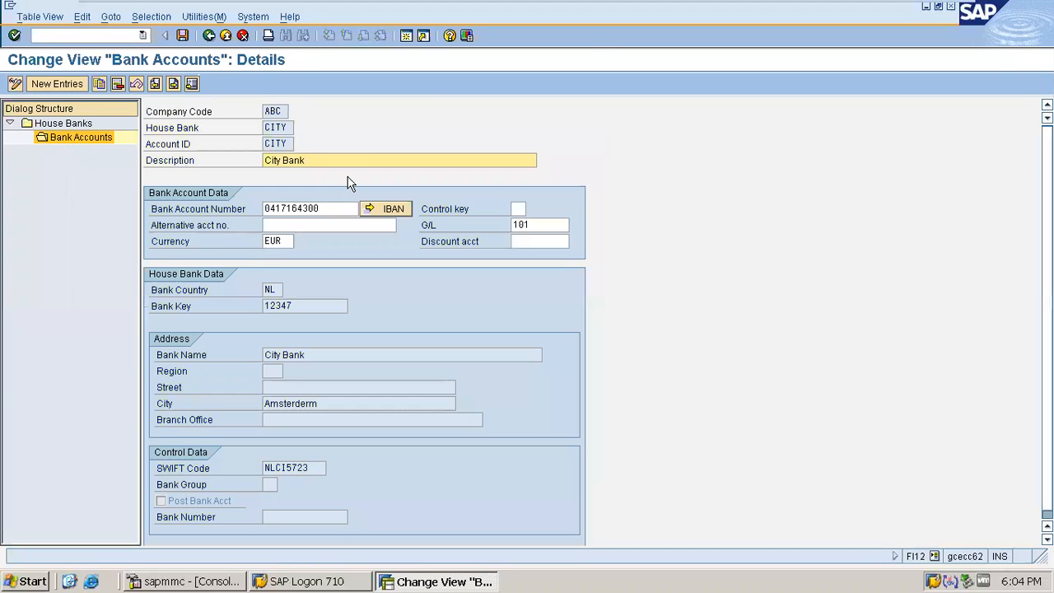
click(209, 35)
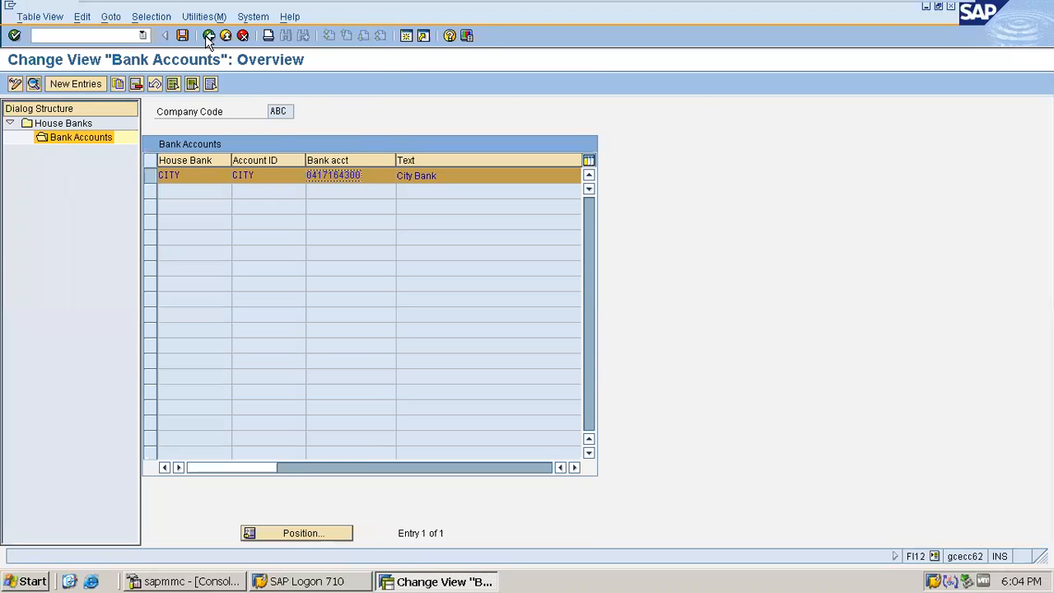
click(209, 35)
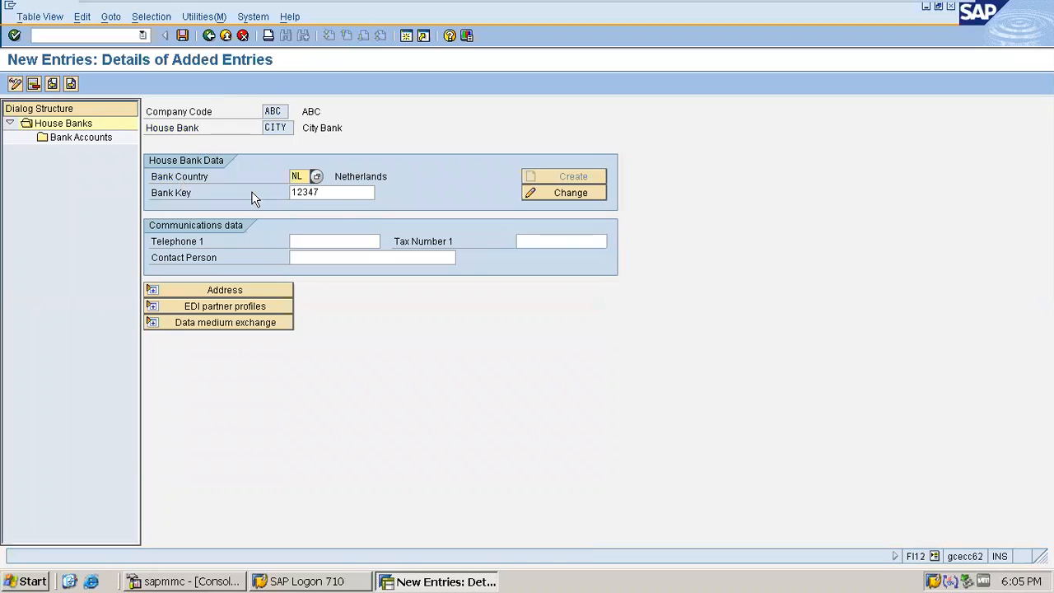
Check the bank key of house bank CITY and the SWIFT code in its bank data, closing the bank data without changes
click(281, 129)
drag(344, 194, 280, 200)
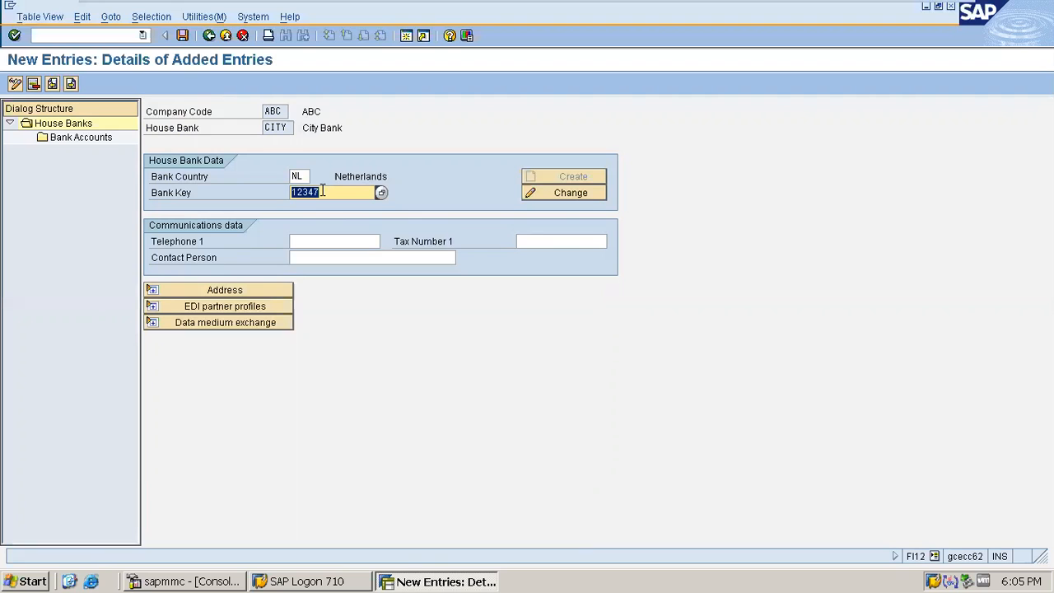
click(562, 191)
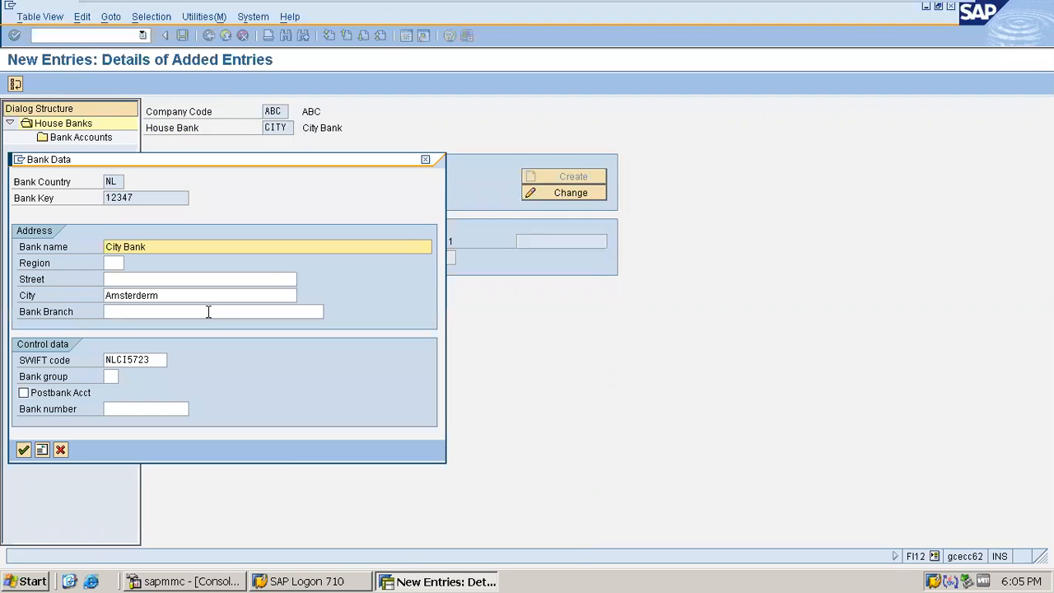
click(147, 360)
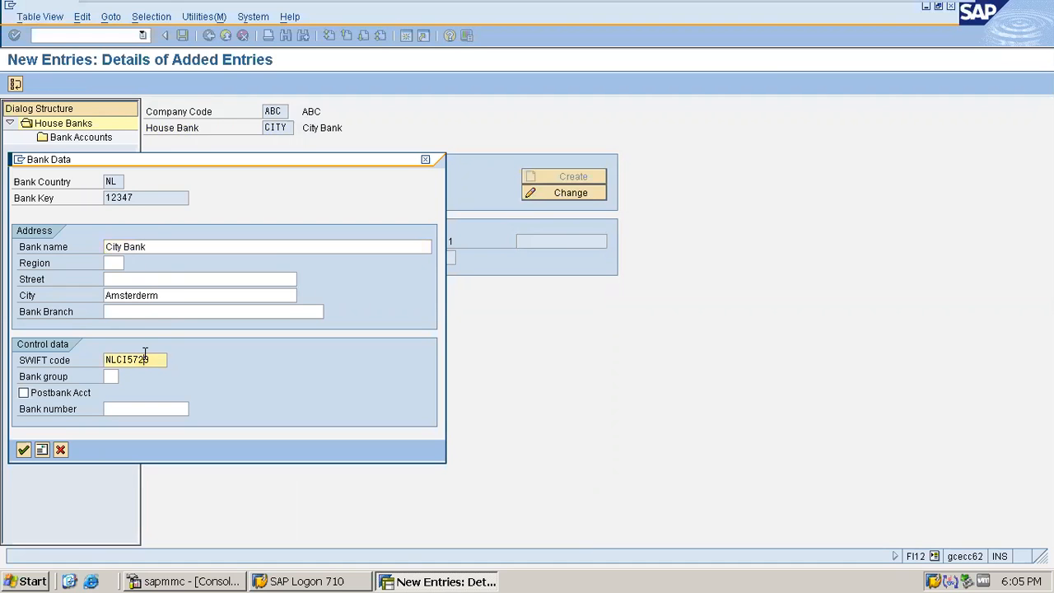
click(425, 159)
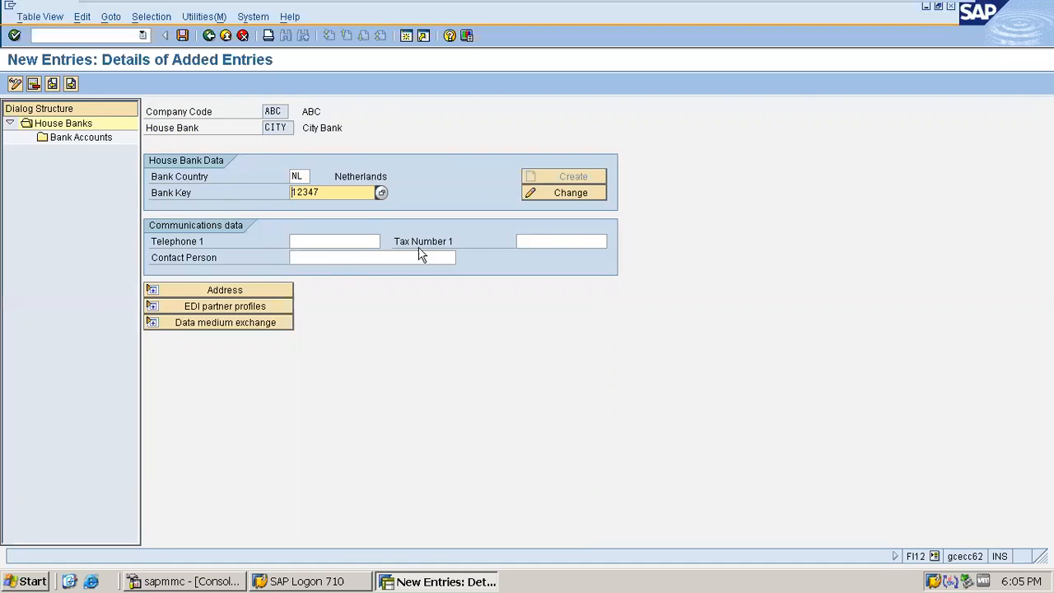
Check the G/L account and bank account number in the CITY account details, save, and return to the house bank data
double_click(74, 136)
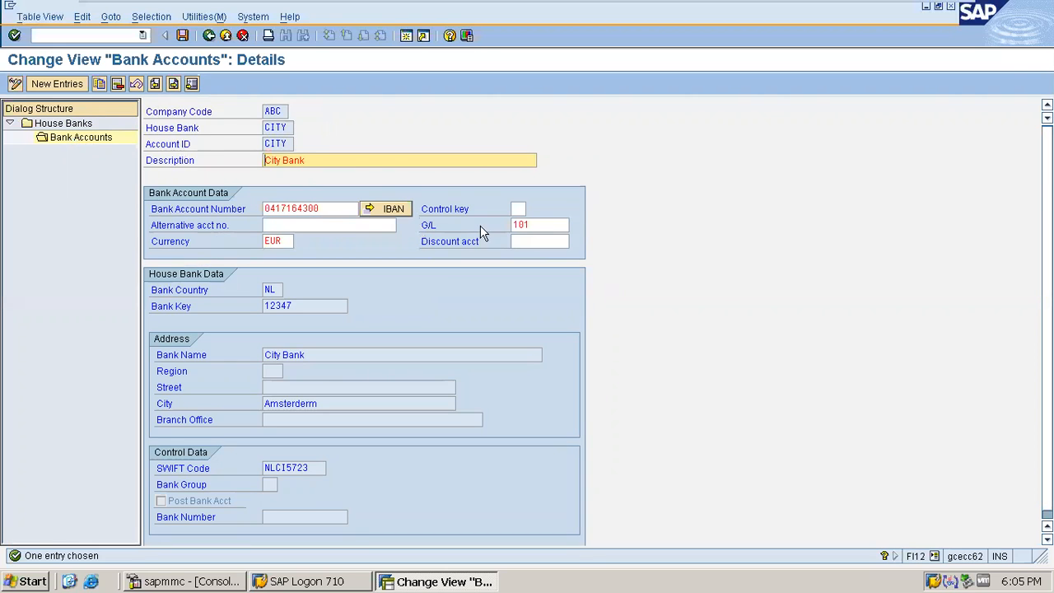
drag(539, 228, 511, 231)
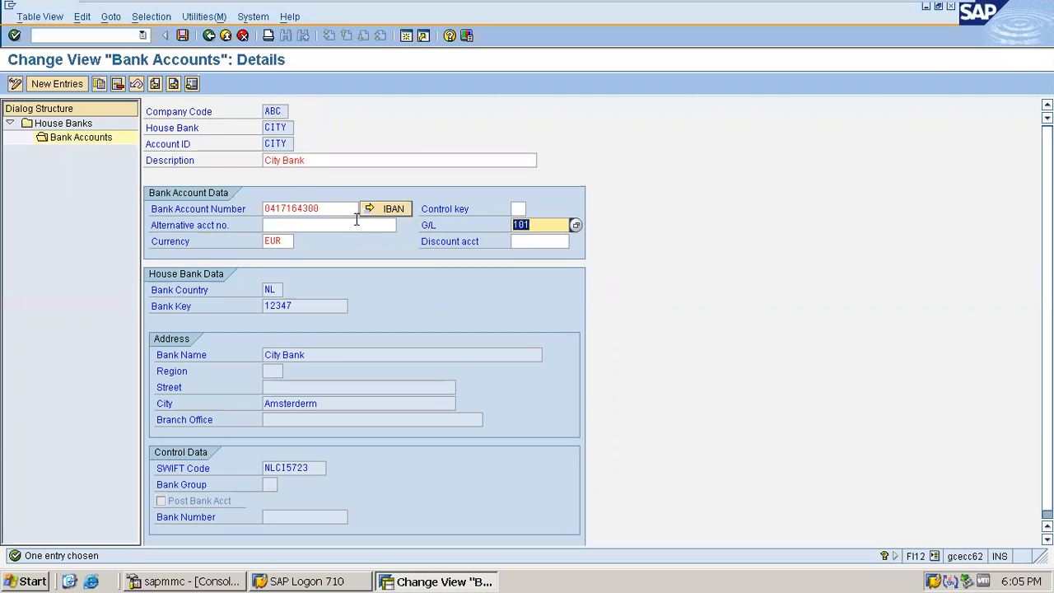
drag(343, 208, 261, 213)
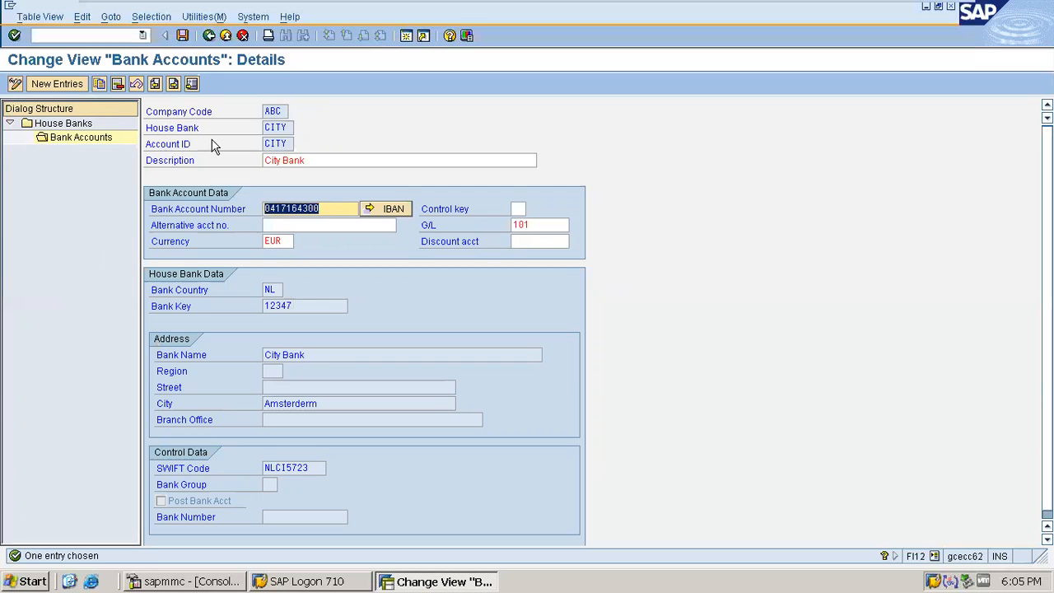
click(184, 35)
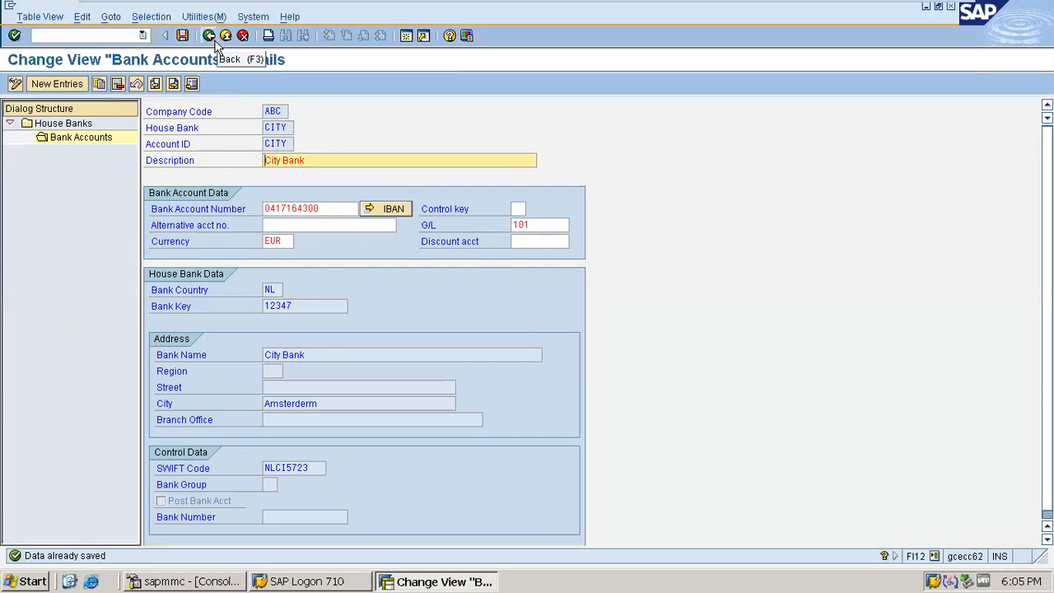
click(212, 40)
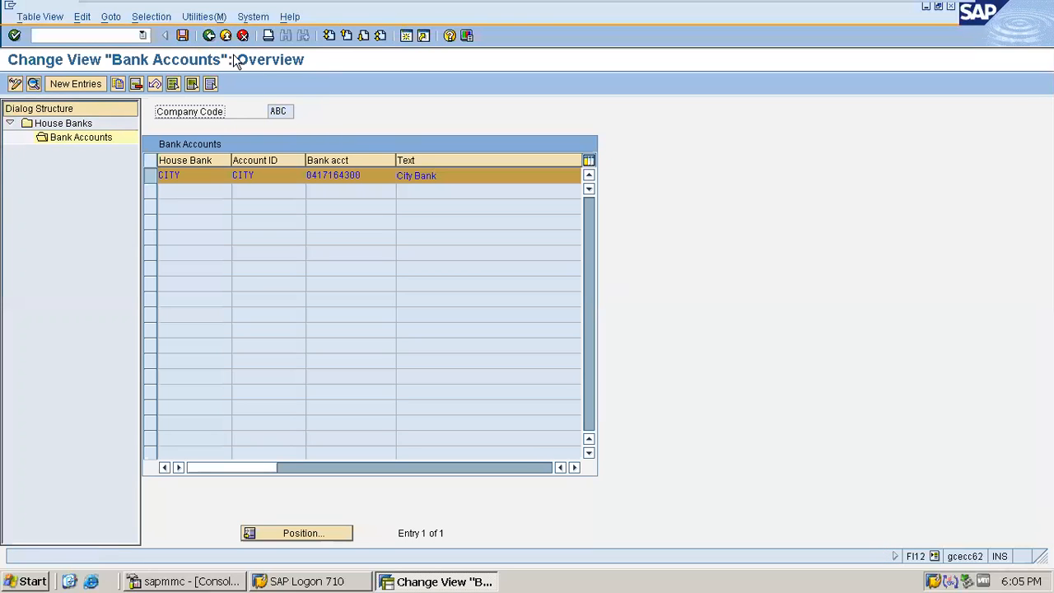
click(211, 39)
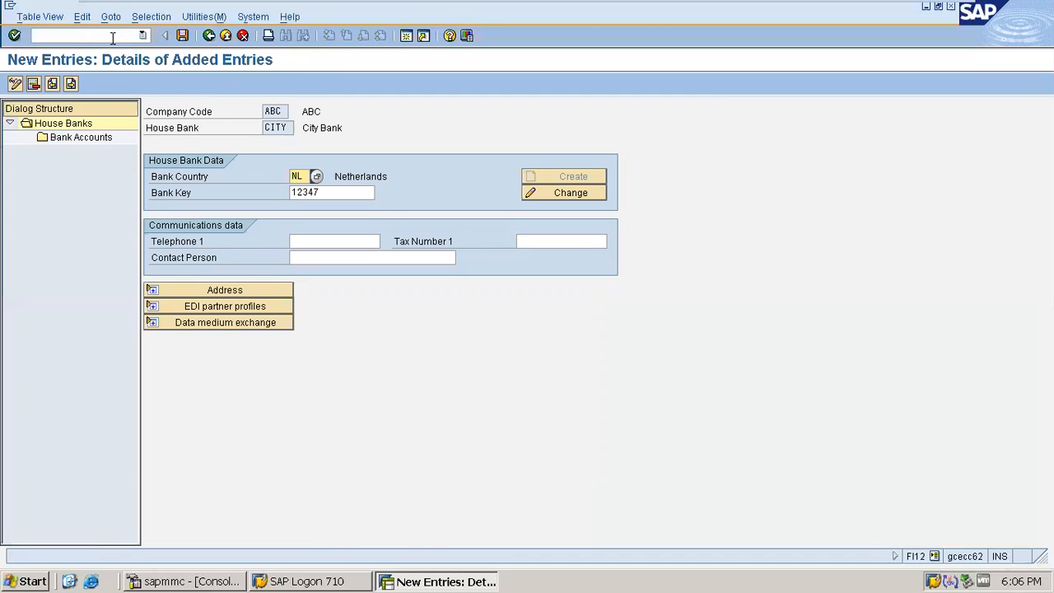
mouse_move(484, 5)
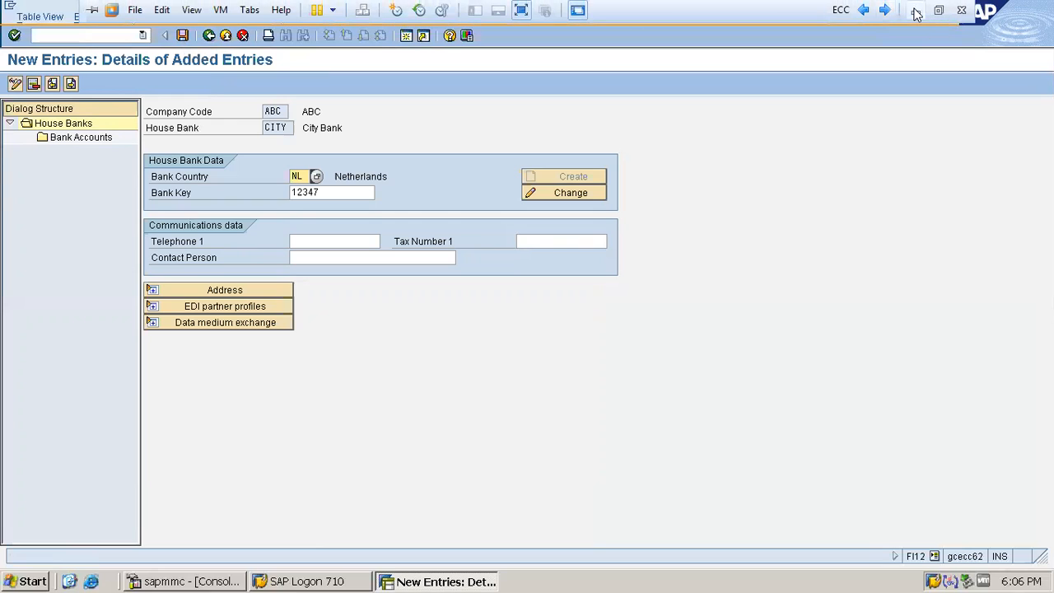